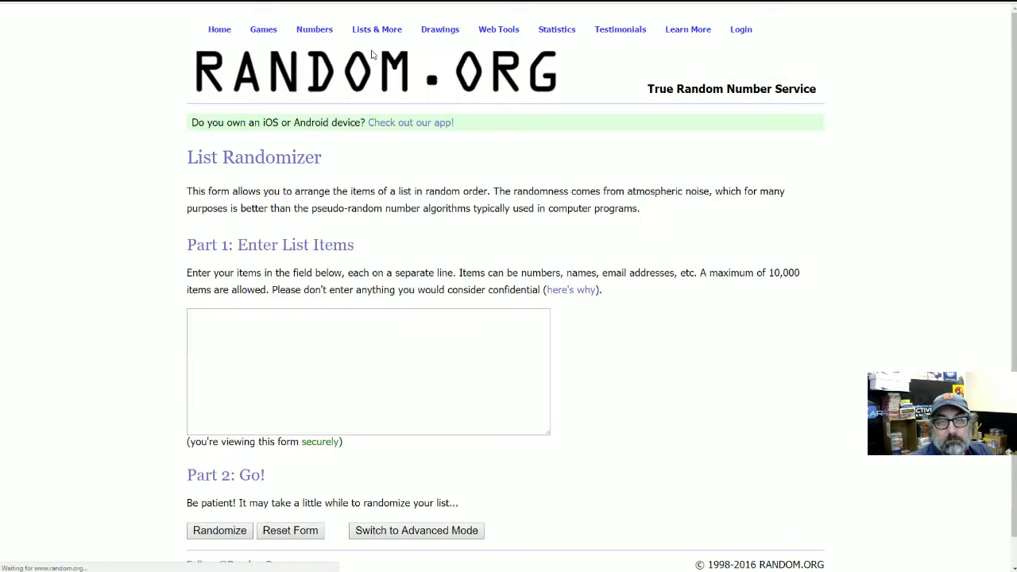
{"action": "left_click", "coordinate": [250, 357]}
{"action": "right_click", "coordinate": [250, 360]}
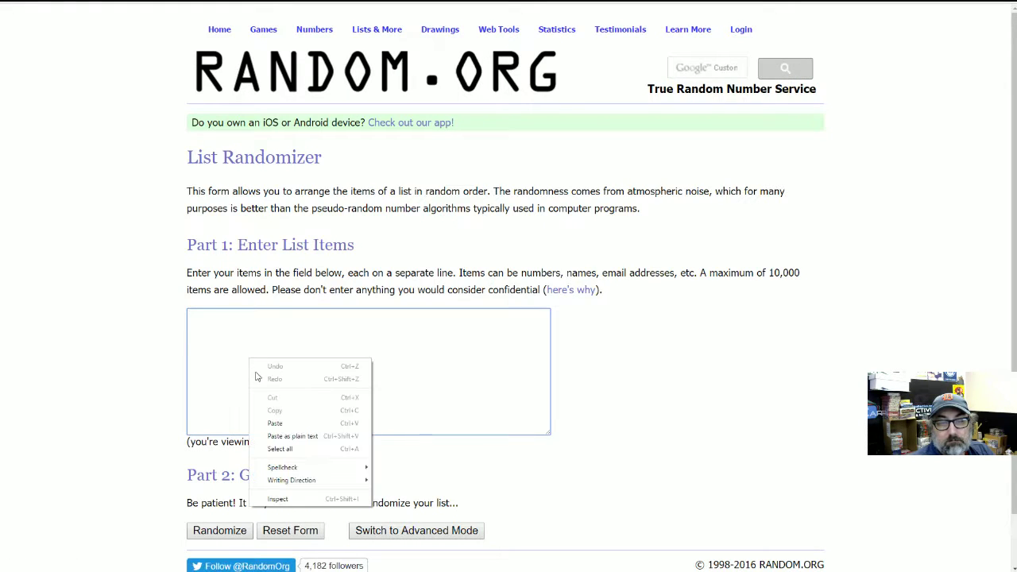
{"action": "left_click", "coordinate": [274, 423]}
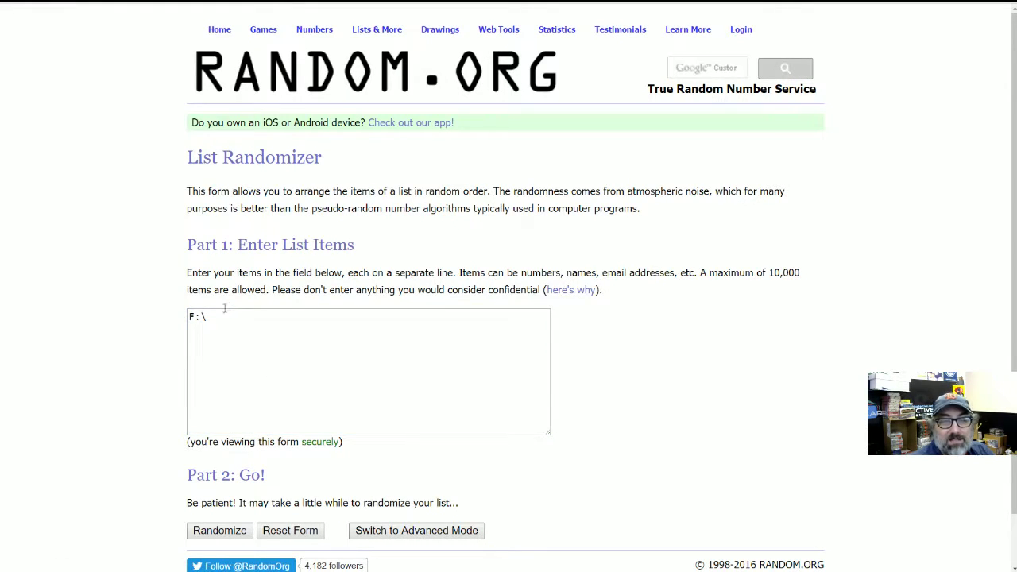
- Copy the participant names in A1:A15 of the Excel sheet and paste them into the List Randomizer, replacing its entire contents
{"action": "key", "text": "ctrl+a"}
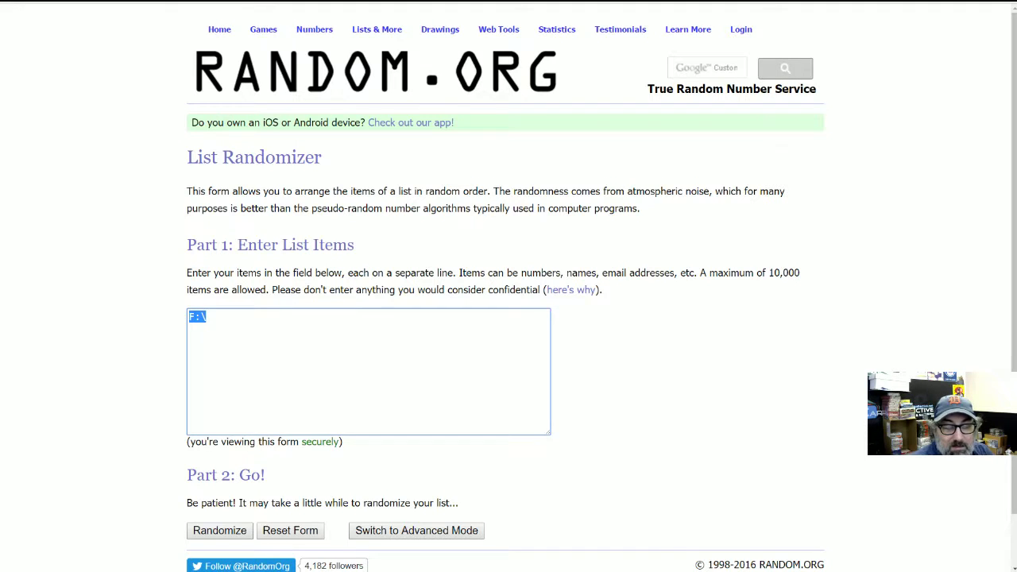
{"action": "key", "text": "alt+Tab"}
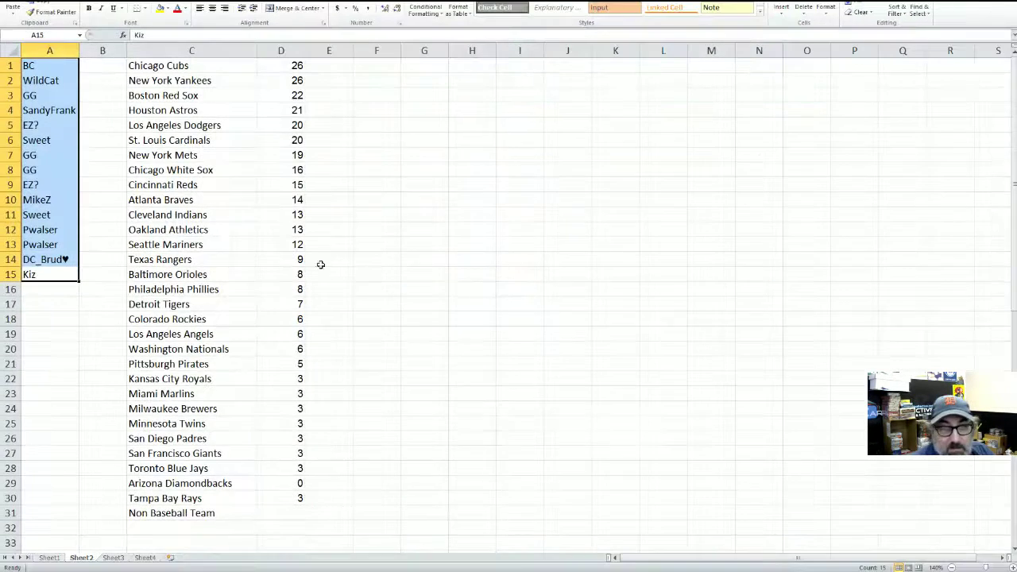
{"action": "right_click", "coordinate": [34, 154]}
{"action": "left_click", "coordinate": [59, 169]}
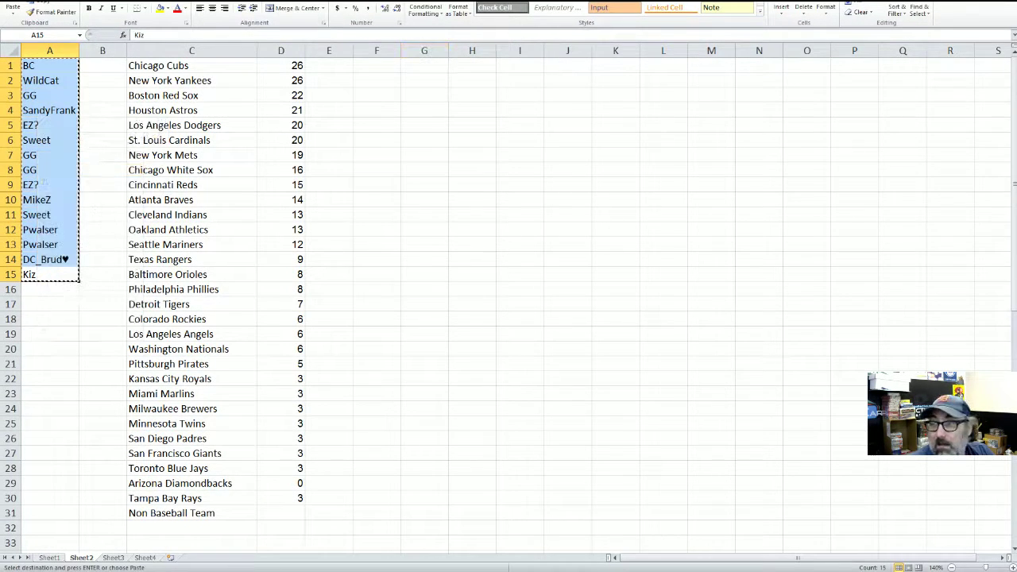
{"action": "key", "text": "alt+Tab"}
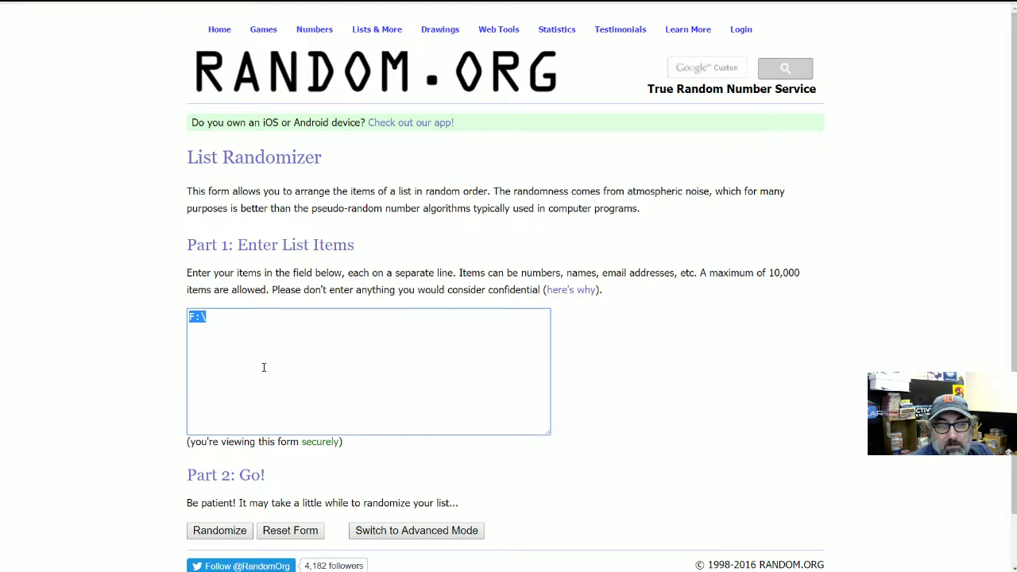
{"action": "right_click", "coordinate": [264, 367]}
{"action": "left_click", "coordinate": [313, 373]}
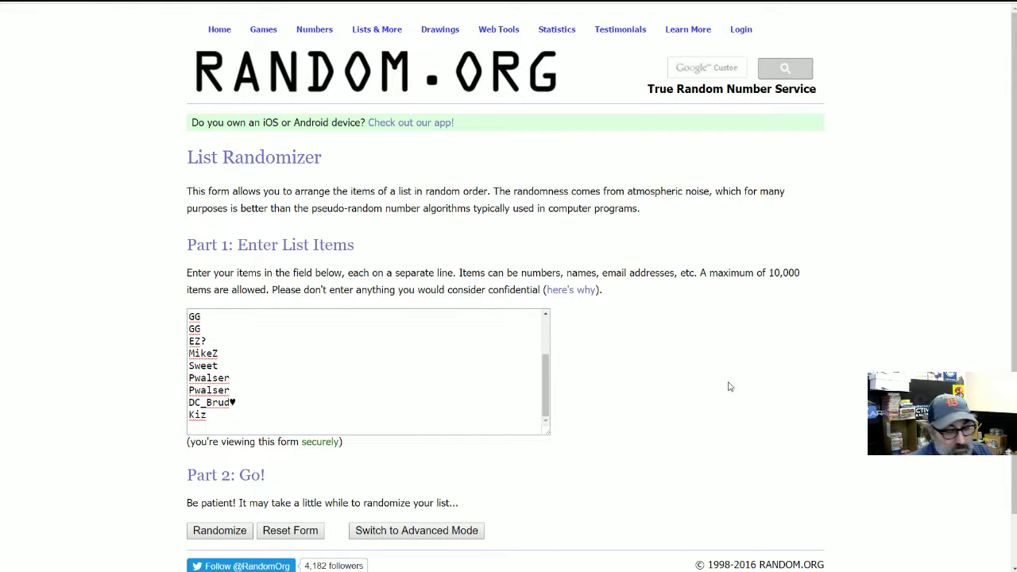
- Roll the two dice again on the Dice Roller page and return to the List Randomizer
{"action": "left_click", "coordinate": [896, 11]}
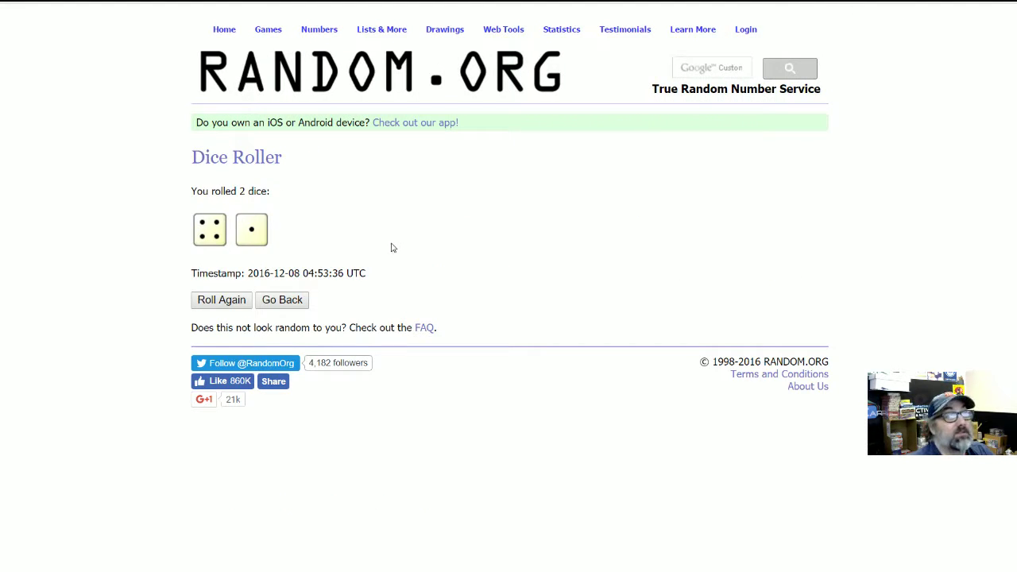
{"action": "left_click", "coordinate": [230, 304]}
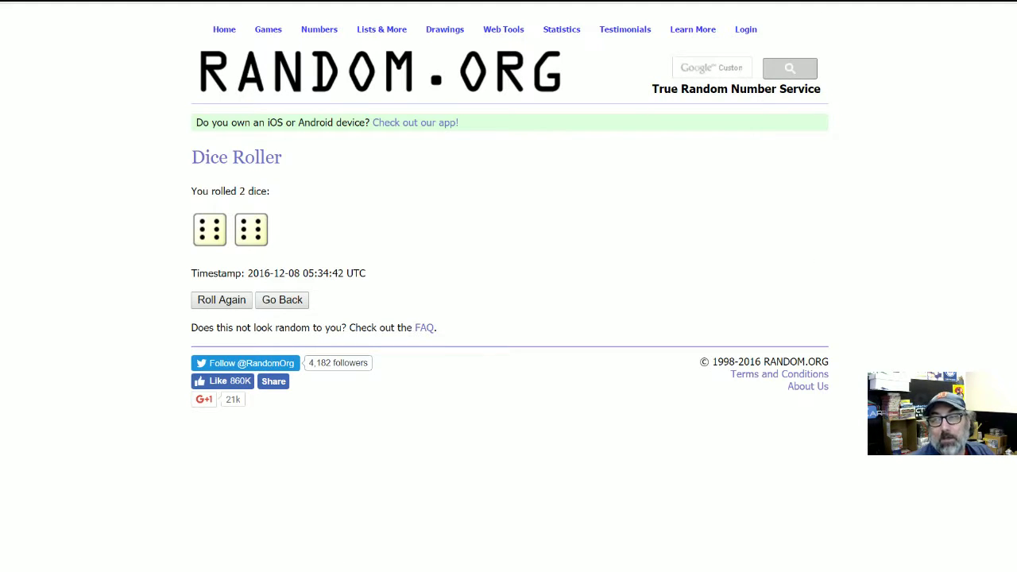
{"action": "key", "text": "ctrl+Tab"}
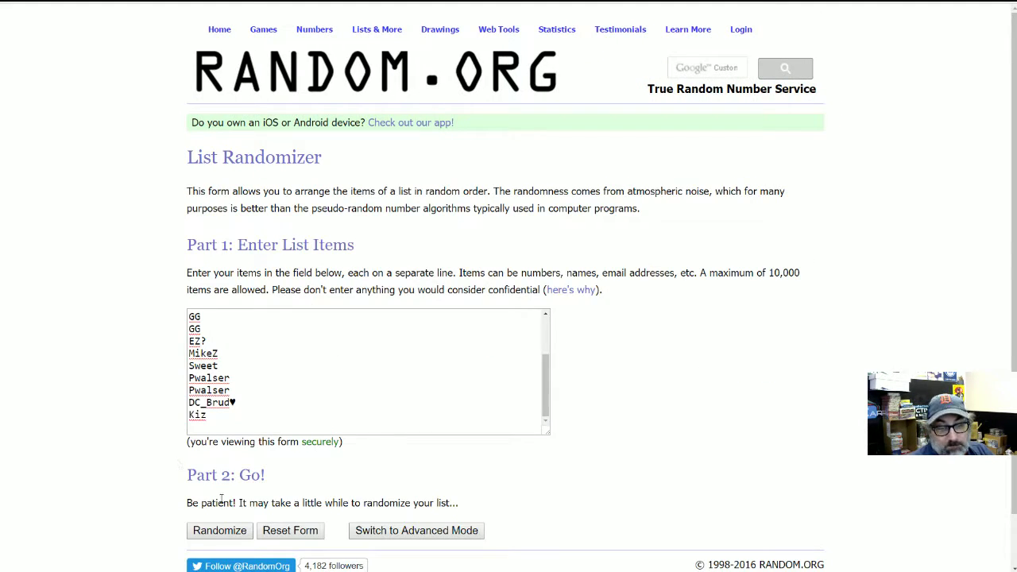
- Randomize the participant list twelve times in a row
{"action": "left_click", "coordinate": [221, 530]}
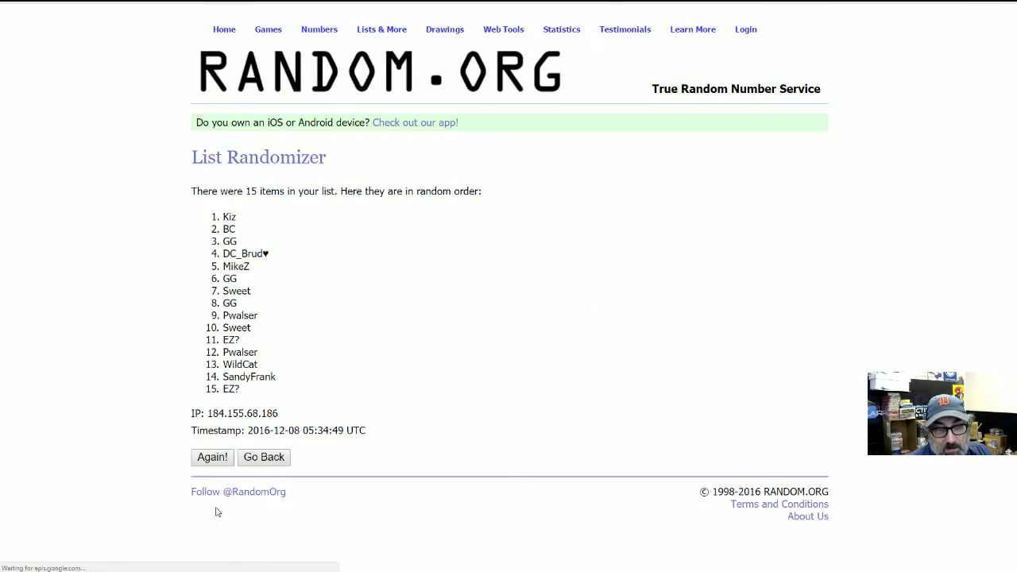
{"action": "left_click", "coordinate": [205, 457]}
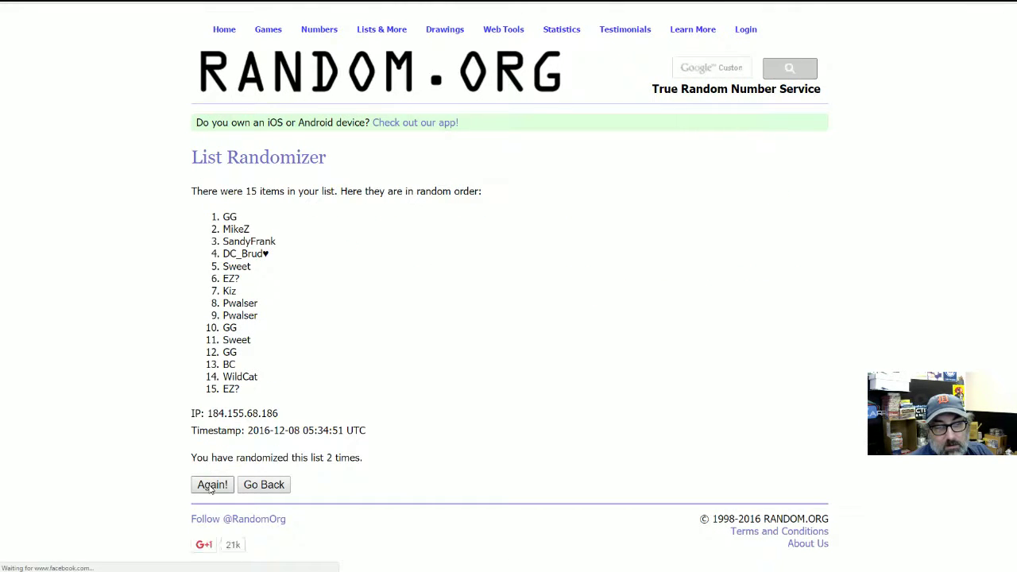
{"action": "left_click", "coordinate": [209, 487]}
{"action": "left_click", "coordinate": [210, 487]}
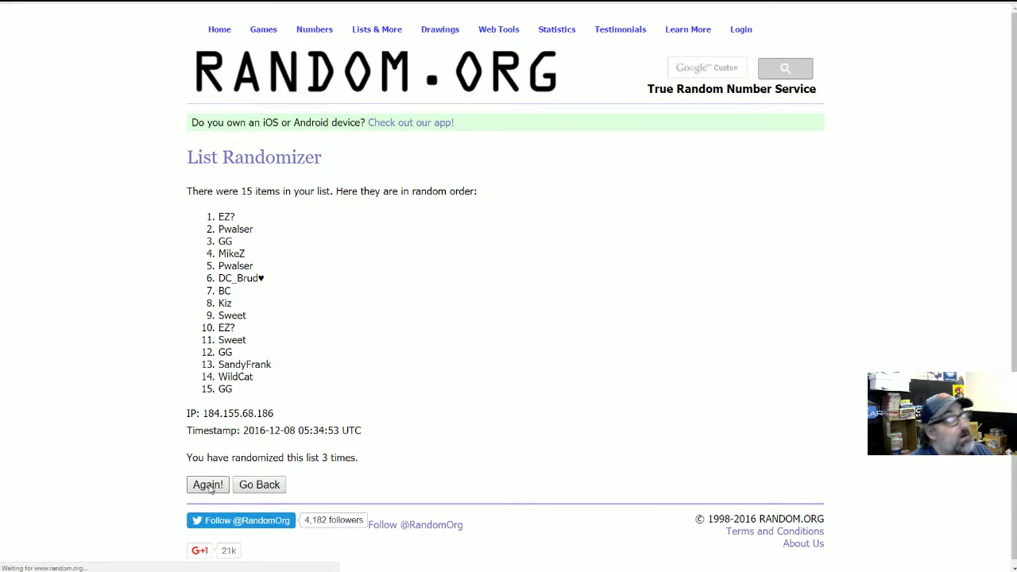
{"action": "left_click", "coordinate": [210, 487]}
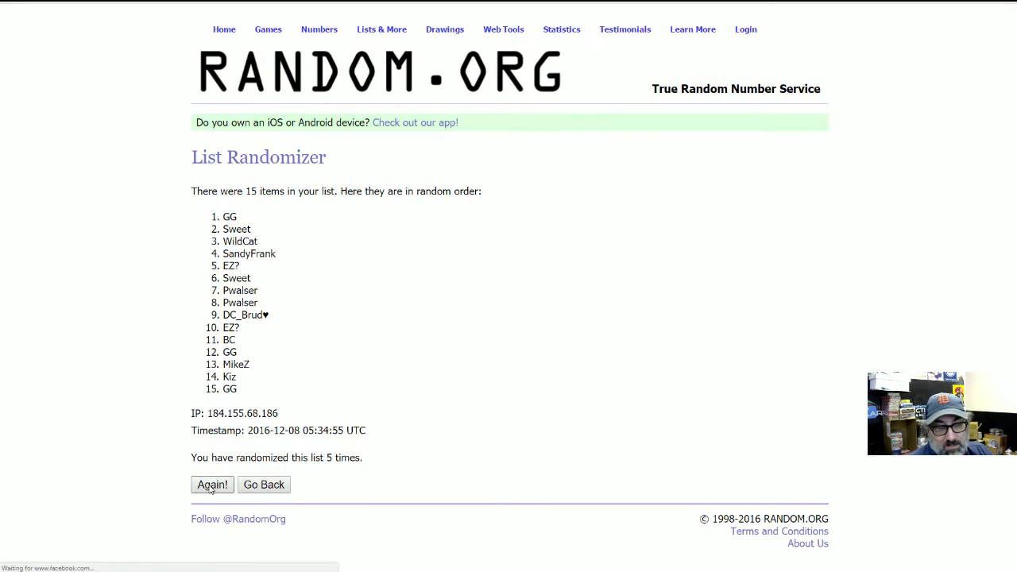
{"action": "left_click", "coordinate": [210, 487]}
{"action": "left_click", "coordinate": [210, 487]}
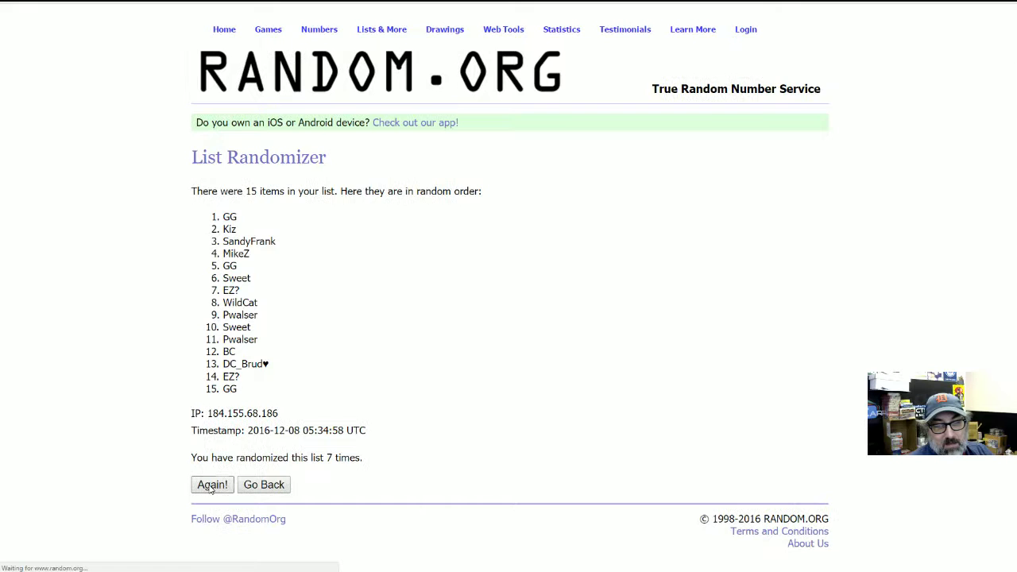
{"action": "left_click", "coordinate": [211, 487]}
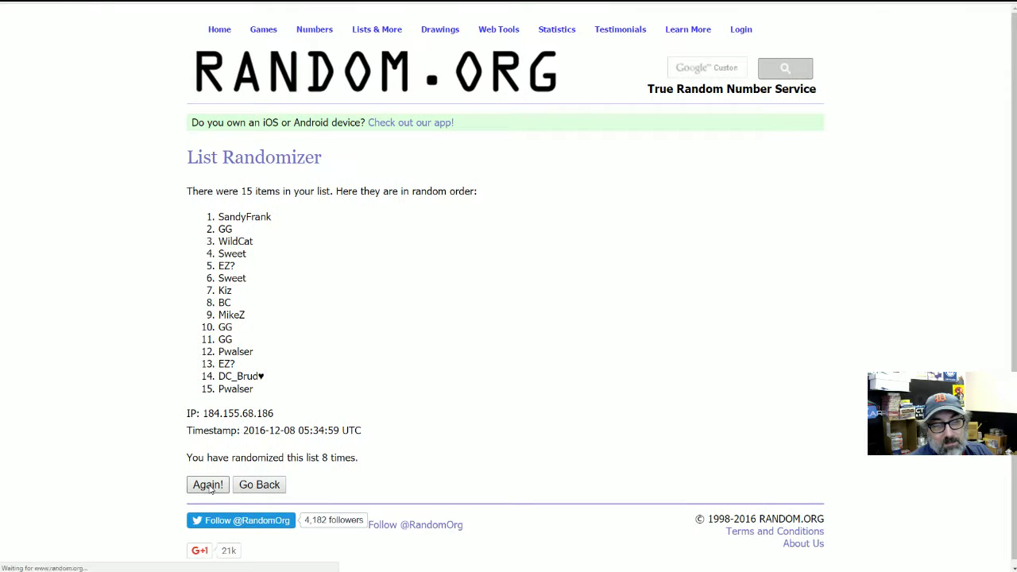
{"action": "left_click", "coordinate": [211, 488]}
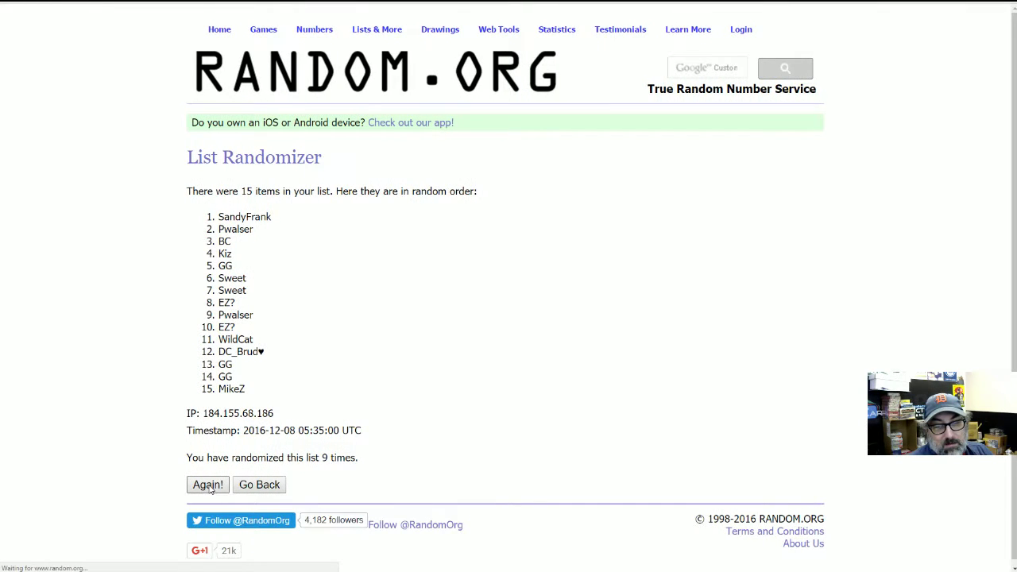
{"action": "left_click", "coordinate": [211, 487]}
{"action": "left_click", "coordinate": [211, 488]}
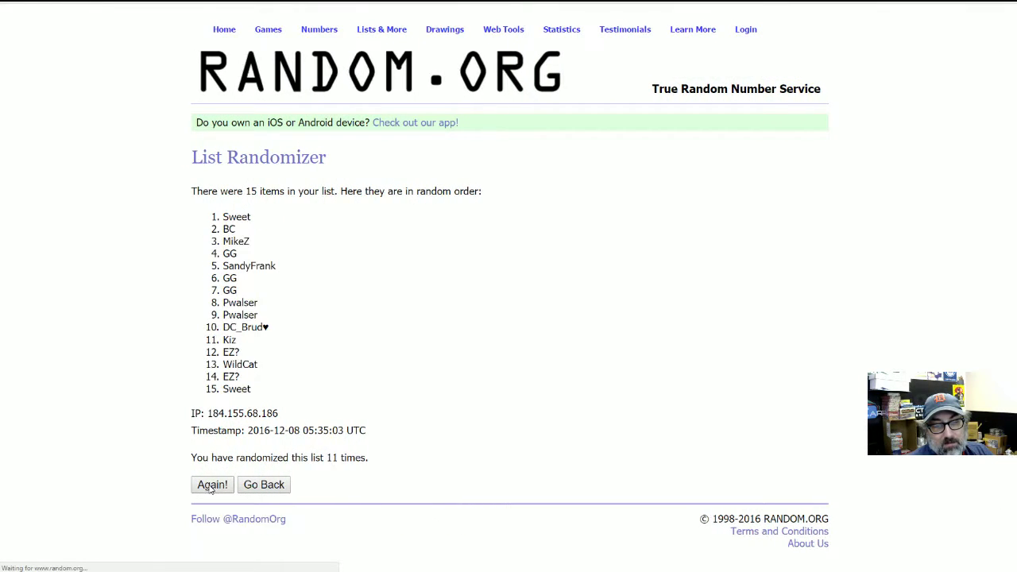
{"action": "left_click", "coordinate": [212, 488]}
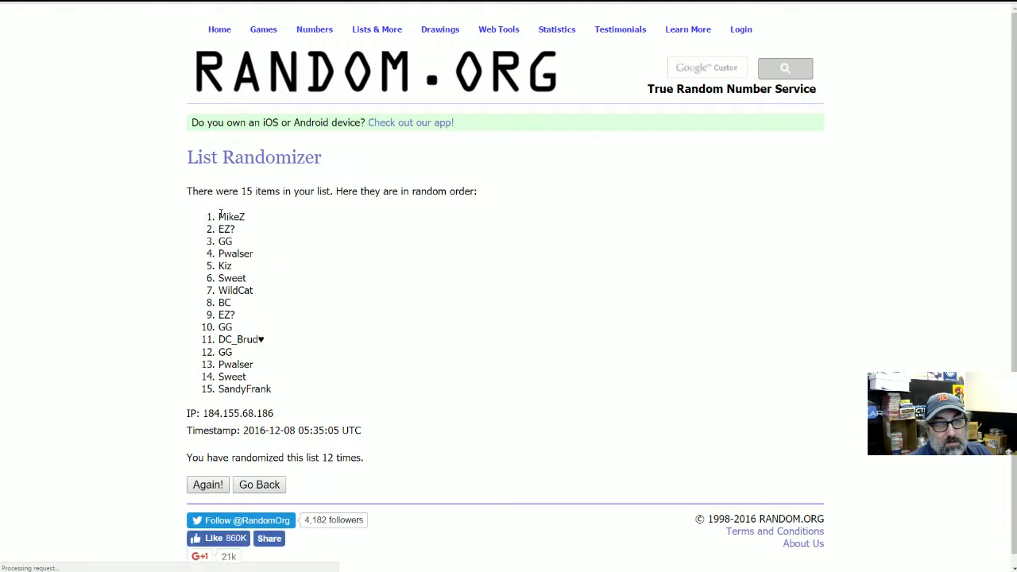
- Copy all 15 names of the randomized list and switch to the Book4 workbook in Excel
{"action": "left_click_drag", "start_coordinate": [220, 212], "coordinate": [273, 390]}
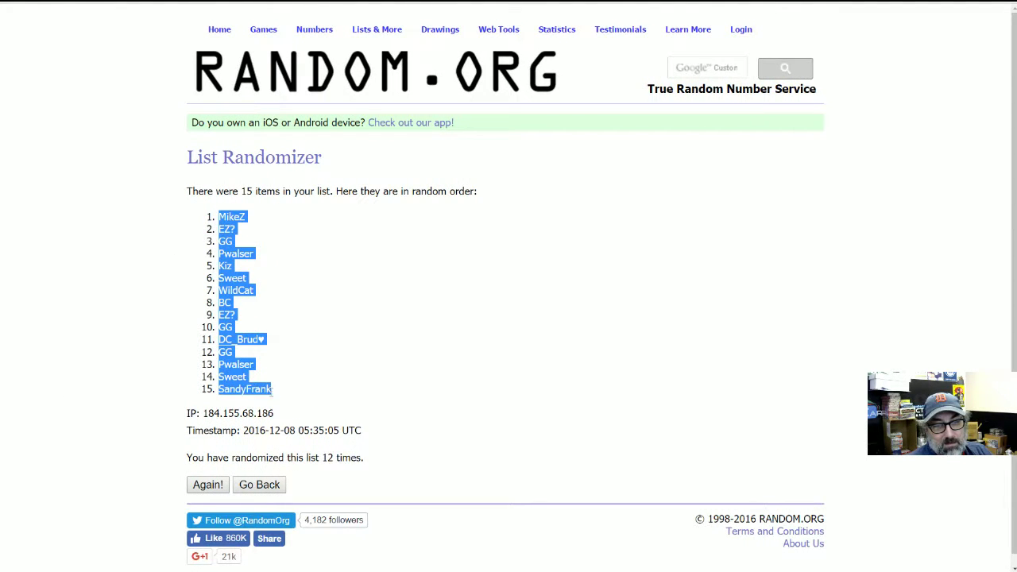
{"action": "right_click", "coordinate": [230, 286]}
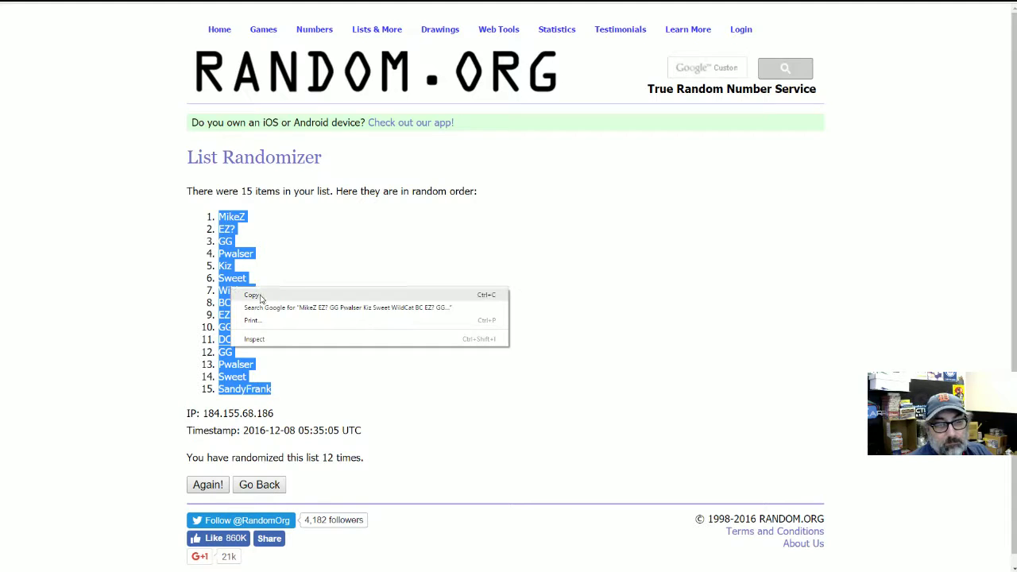
{"action": "left_click", "coordinate": [262, 299]}
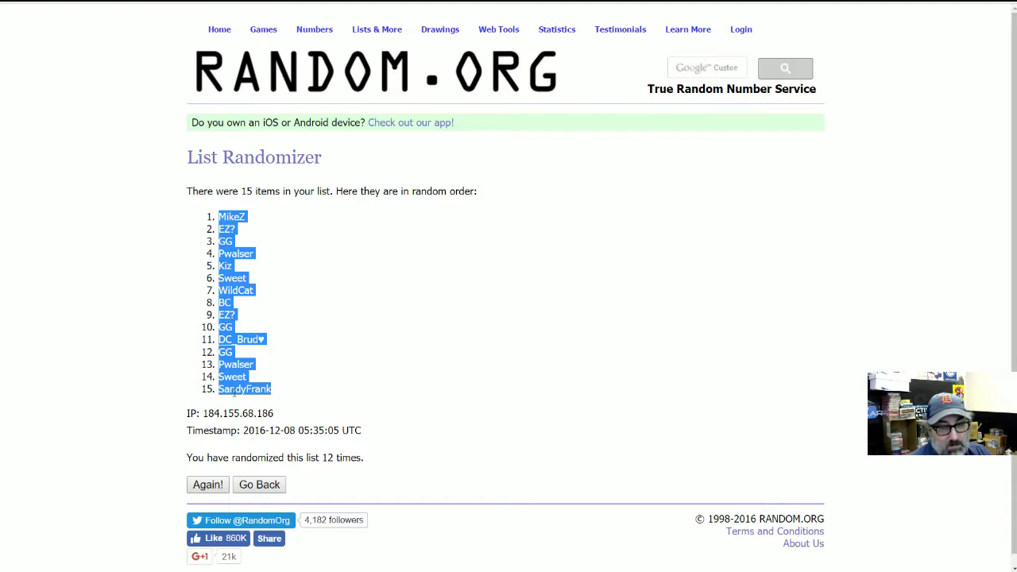
{"action": "left_click", "coordinate": [476, 568]}
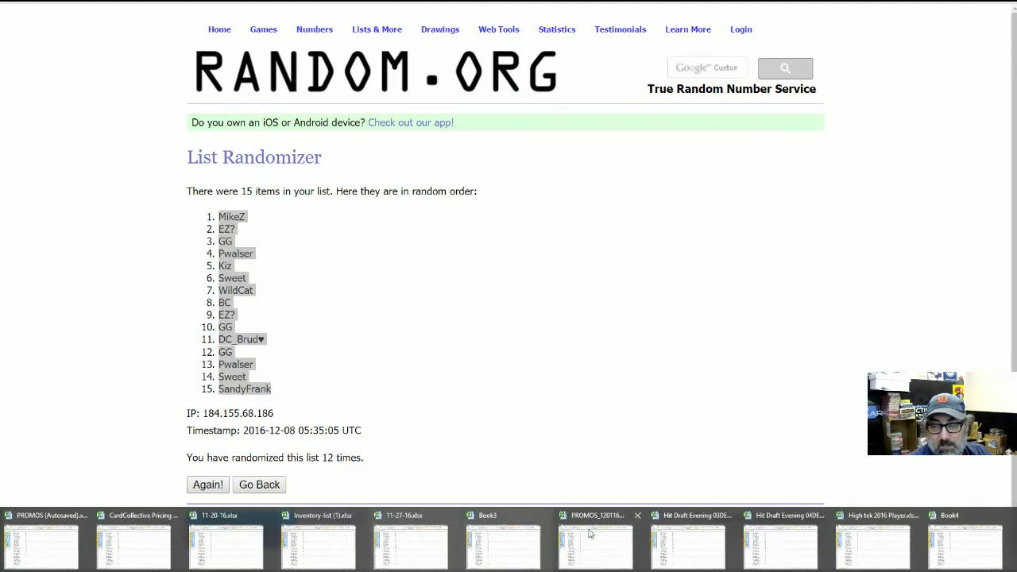
{"action": "left_click", "coordinate": [983, 545]}
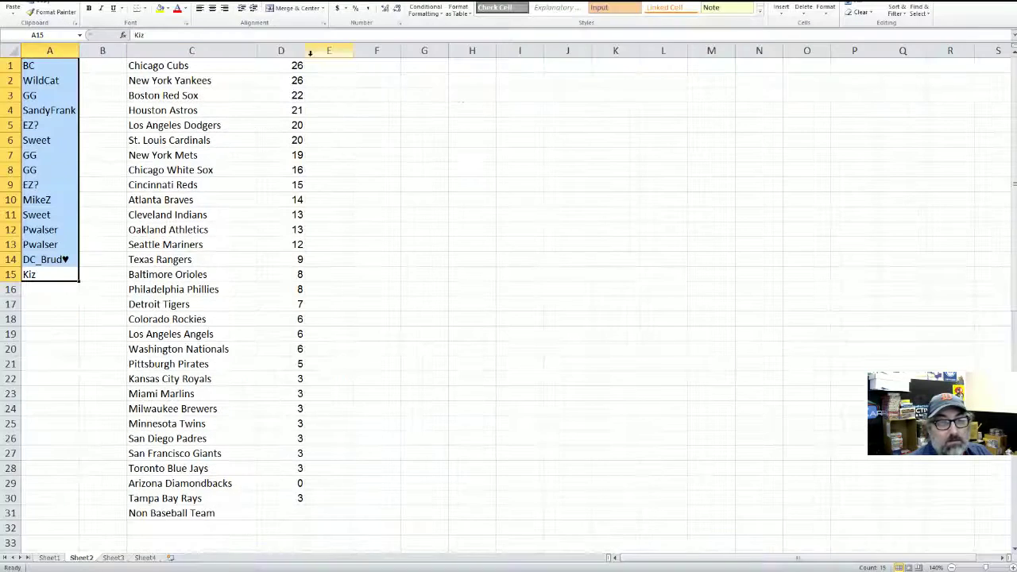
- Paste the randomized names over A1:A15 as plain text without formatting
{"action": "right_click", "coordinate": [63, 80]}
{"action": "left_click", "coordinate": [81, 127]}
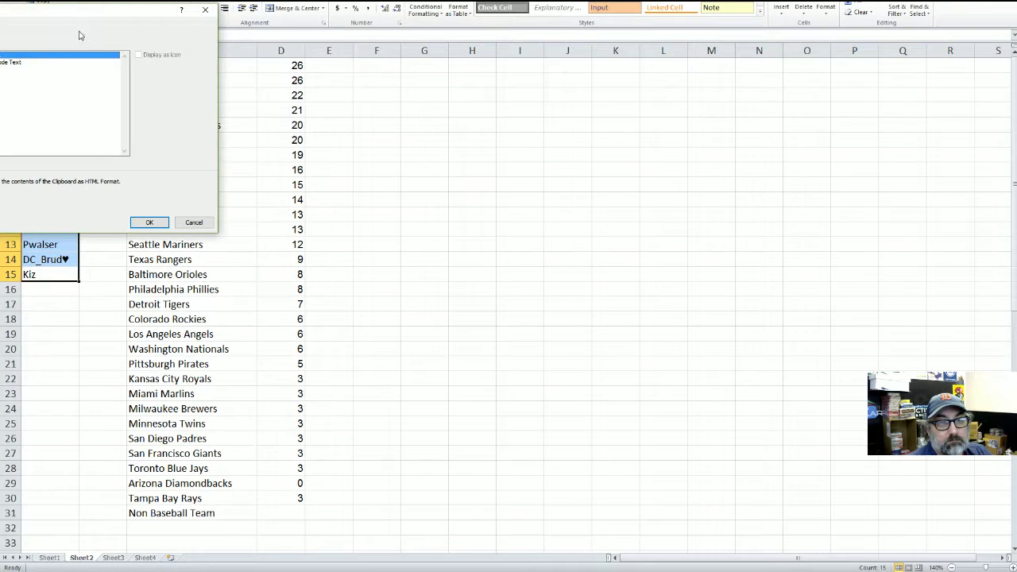
{"action": "left_click_drag", "start_coordinate": [80, 12], "coordinate": [243, 36]}
{"action": "double_click", "coordinate": [165, 94]}
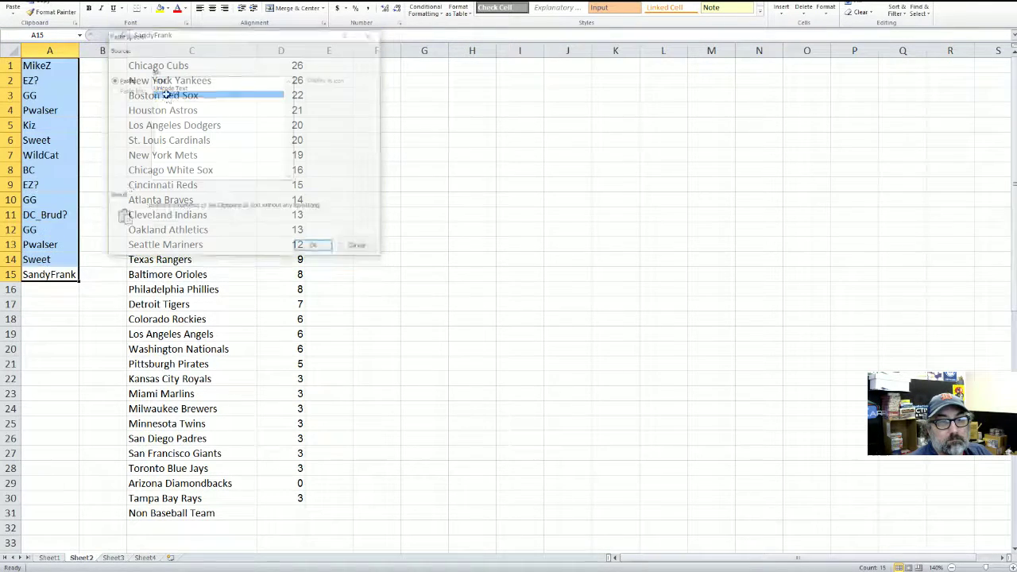
{"action": "left_click", "coordinate": [131, 184]}
{"action": "left_click", "coordinate": [107, 64]}
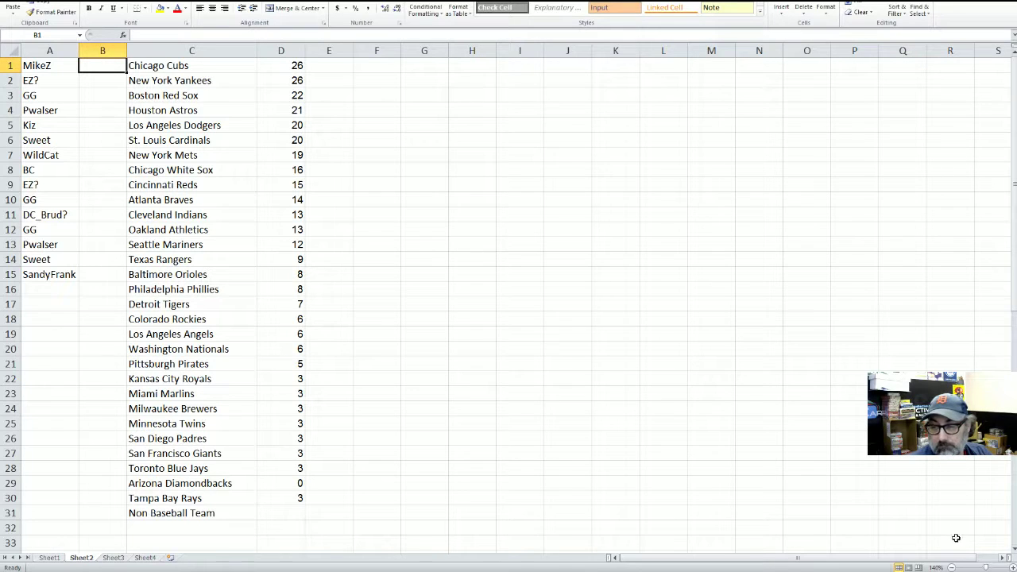
- Zoom the sheet to 150% and delete the leftover column of numbers in C34:C63 below the team list
{"action": "left_click", "coordinate": [987, 568]}
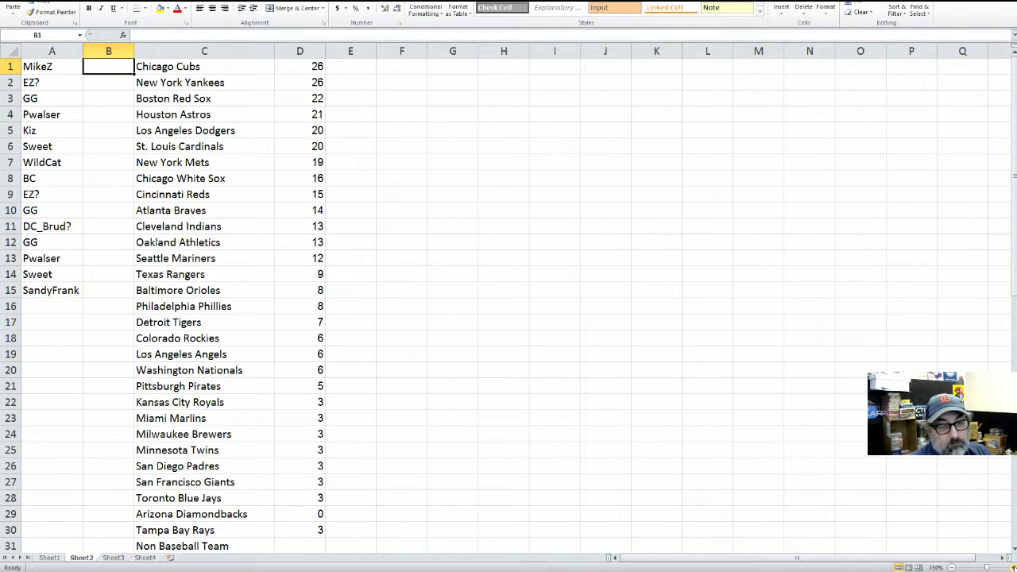
{"action": "scroll", "coordinate": [647, 413], "scroll_direction": "down", "scroll_amount": 8}
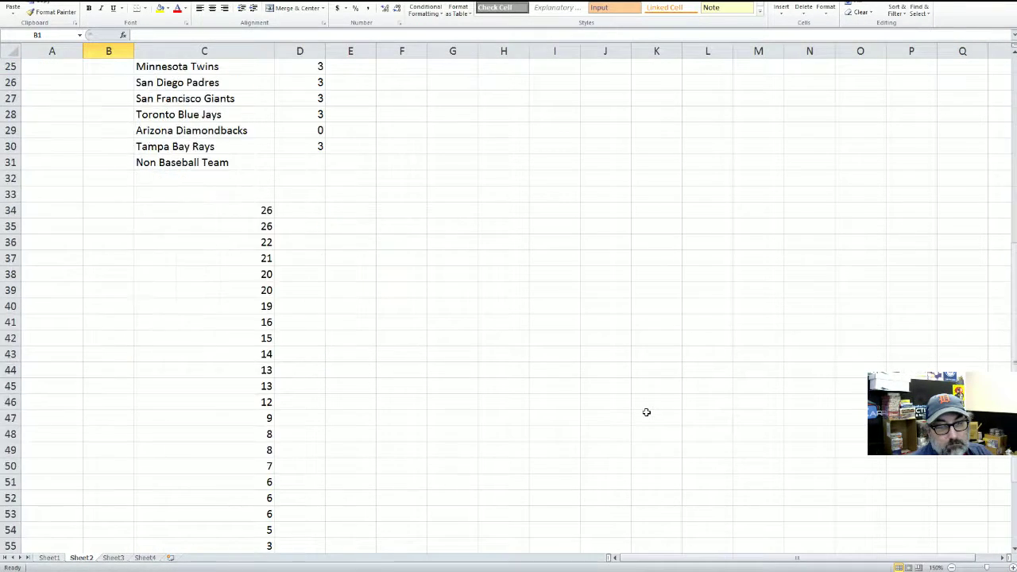
{"action": "scroll", "coordinate": [646, 412], "scroll_direction": "up", "scroll_amount": 8}
{"action": "scroll", "coordinate": [647, 412], "scroll_direction": "down", "scroll_amount": 10}
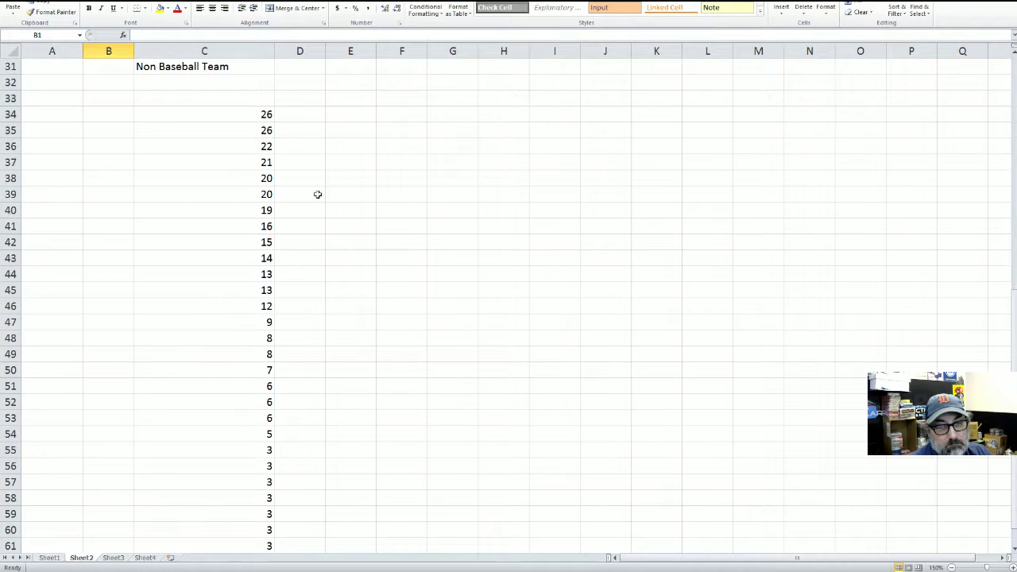
{"action": "left_click_drag", "start_coordinate": [258, 117], "coordinate": [272, 569]}
{"action": "mouse_move", "coordinate": [272, 569]}
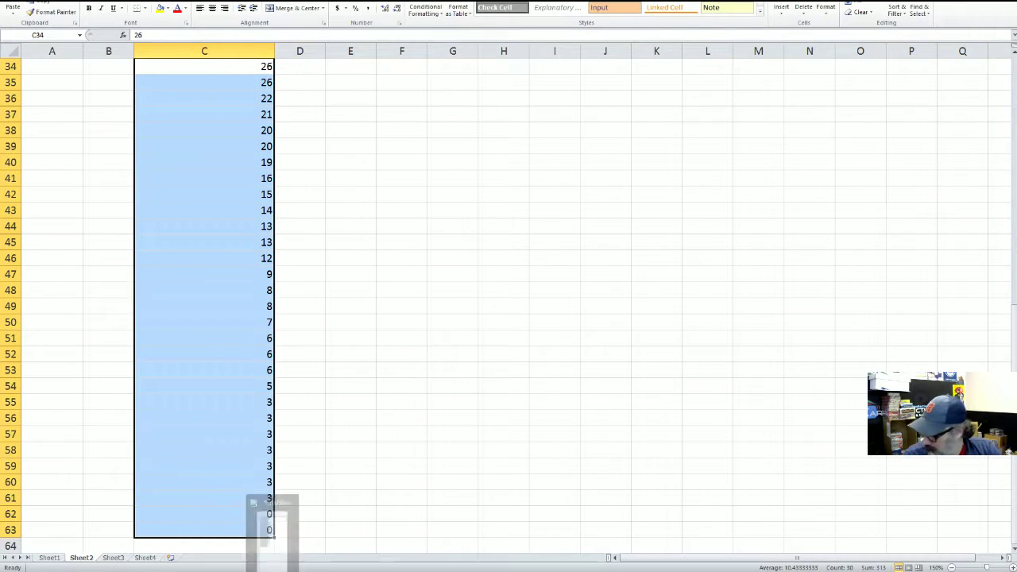
{"action": "key", "text": "Delete"}
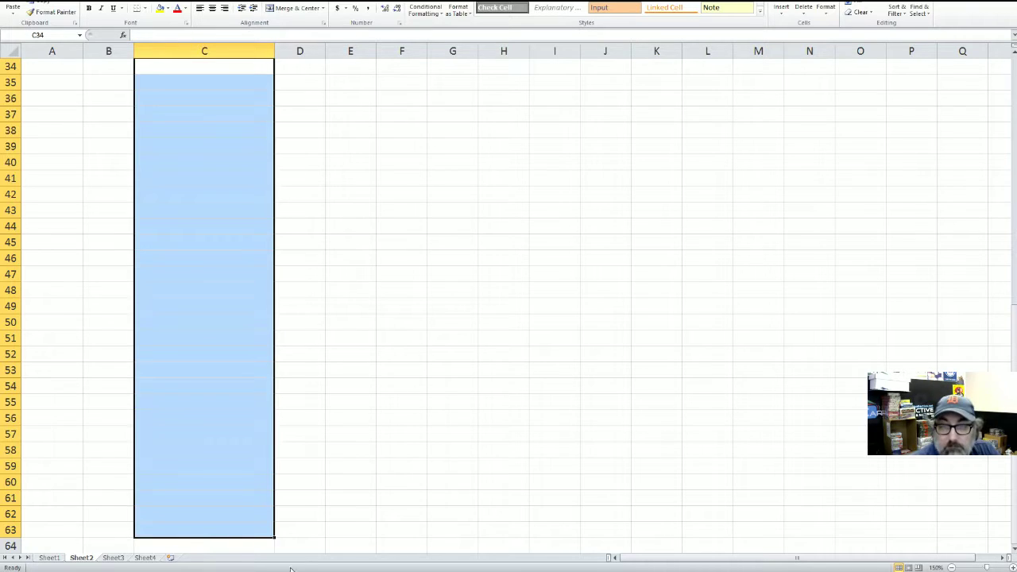
{"action": "scroll", "coordinate": [389, 434], "scroll_direction": "up", "scroll_amount": 11}
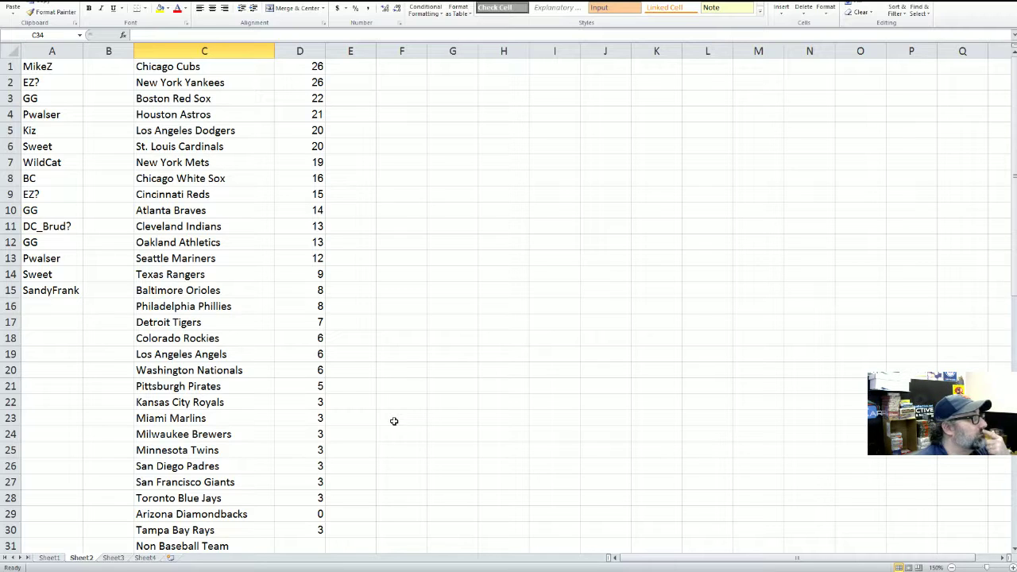
- Go through the participant names in A2:A15 one by one to review the draft order
{"action": "left_click", "coordinate": [59, 81]}
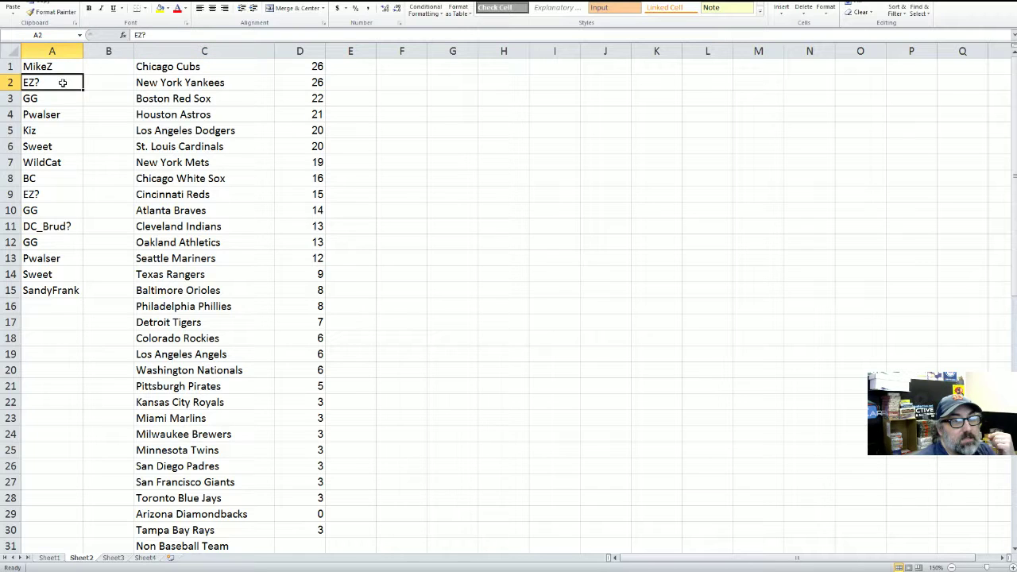
{"action": "left_click", "coordinate": [67, 93]}
{"action": "left_click", "coordinate": [69, 112]}
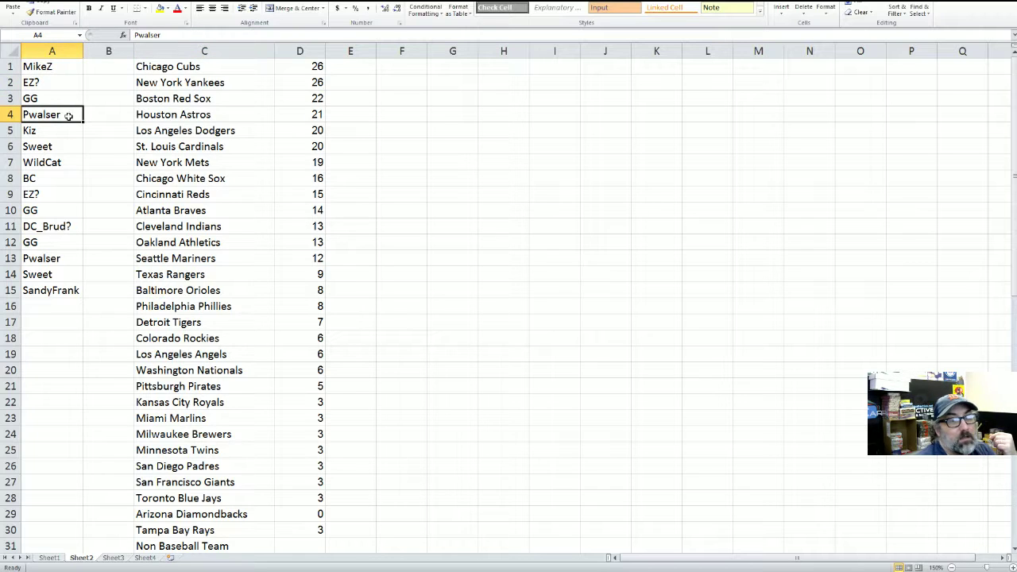
{"action": "left_click", "coordinate": [64, 131]}
{"action": "left_click", "coordinate": [62, 144]}
{"action": "left_click", "coordinate": [64, 161]}
{"action": "left_click", "coordinate": [62, 176]}
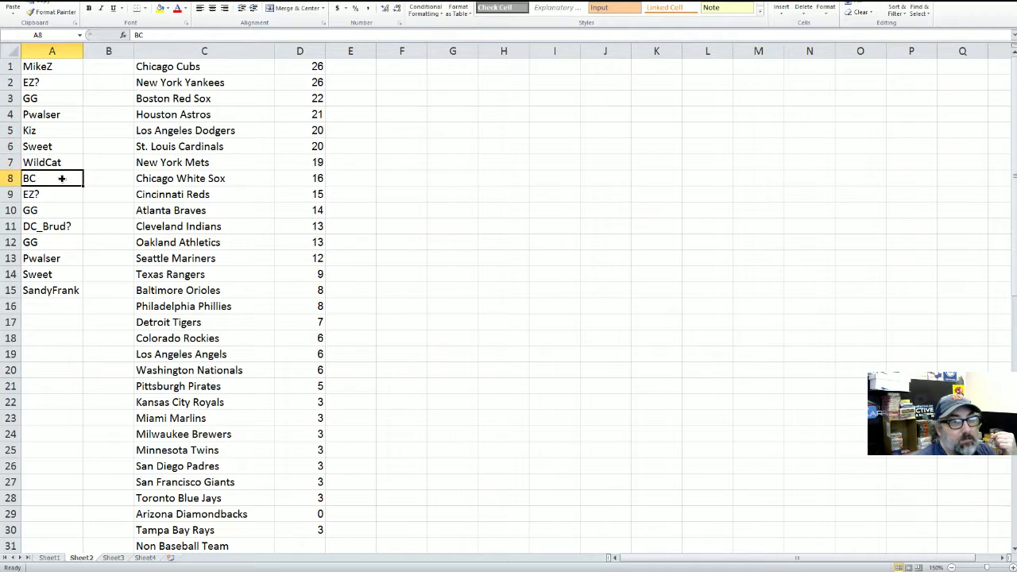
{"action": "left_click", "coordinate": [61, 192]}
{"action": "left_click", "coordinate": [54, 210]}
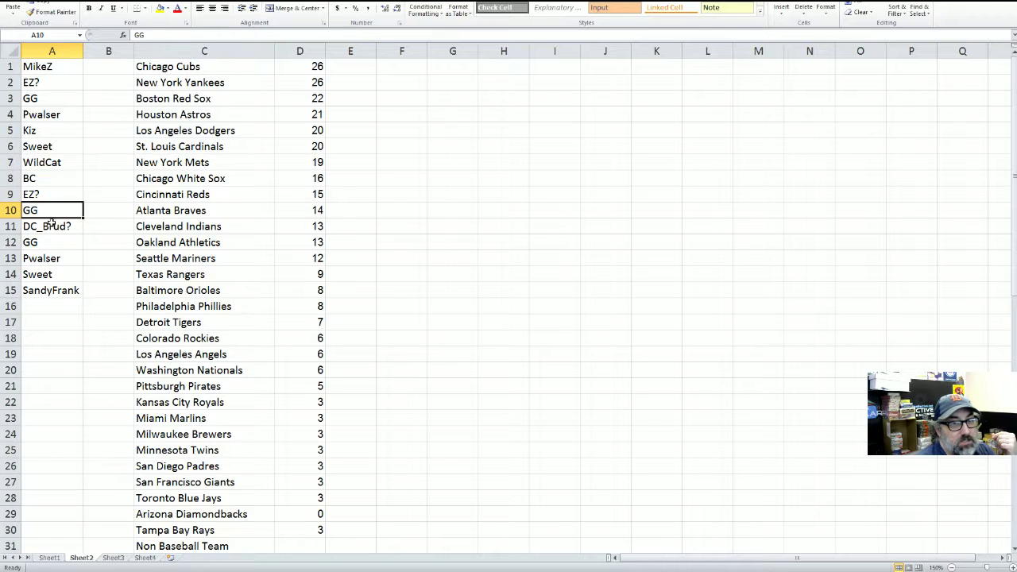
{"action": "left_click", "coordinate": [51, 224]}
{"action": "left_click", "coordinate": [53, 242]}
{"action": "left_click", "coordinate": [57, 262]}
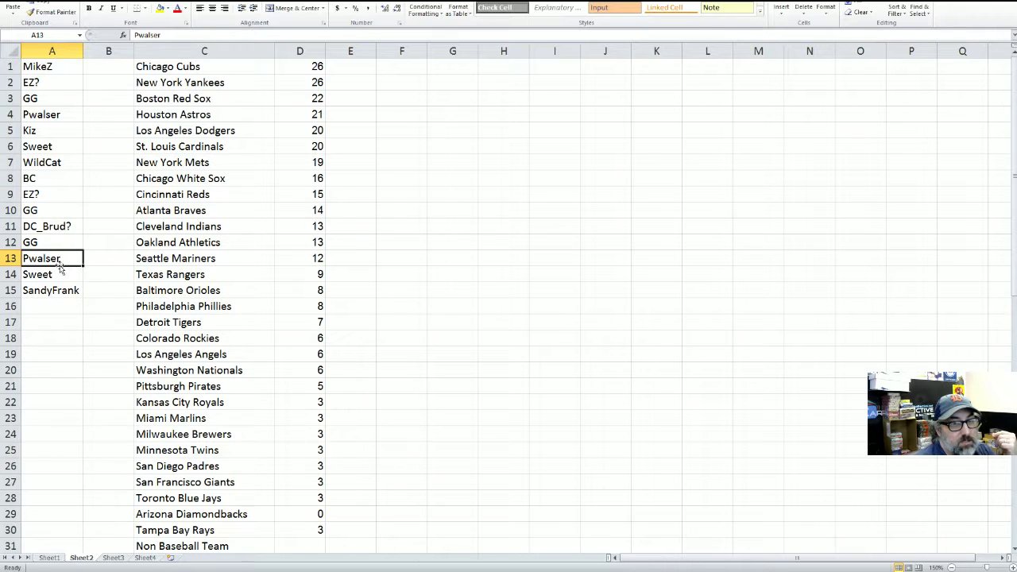
{"action": "left_click", "coordinate": [59, 272]}
{"action": "left_click", "coordinate": [62, 292]}
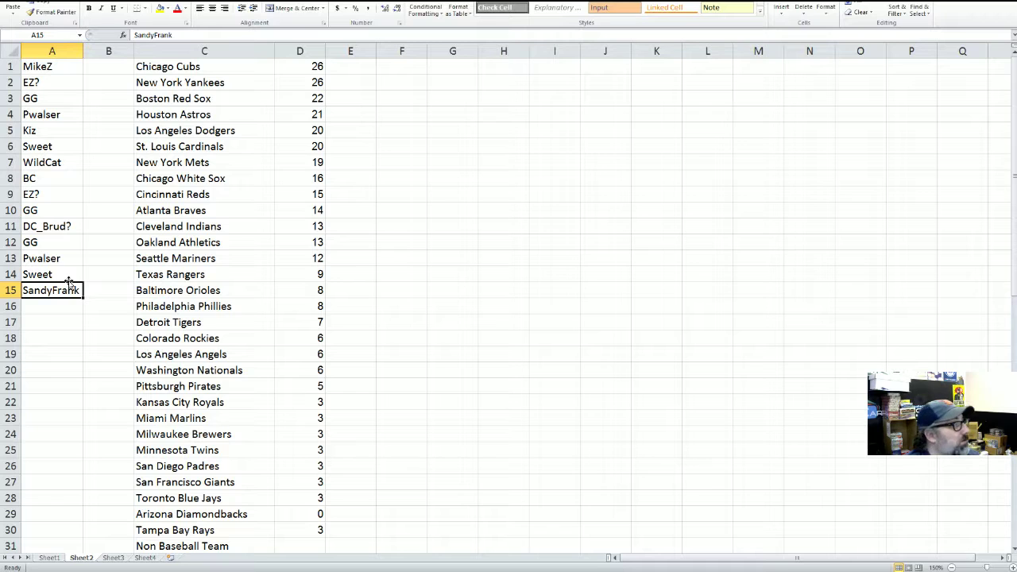
{"action": "left_click", "coordinate": [210, 82]}
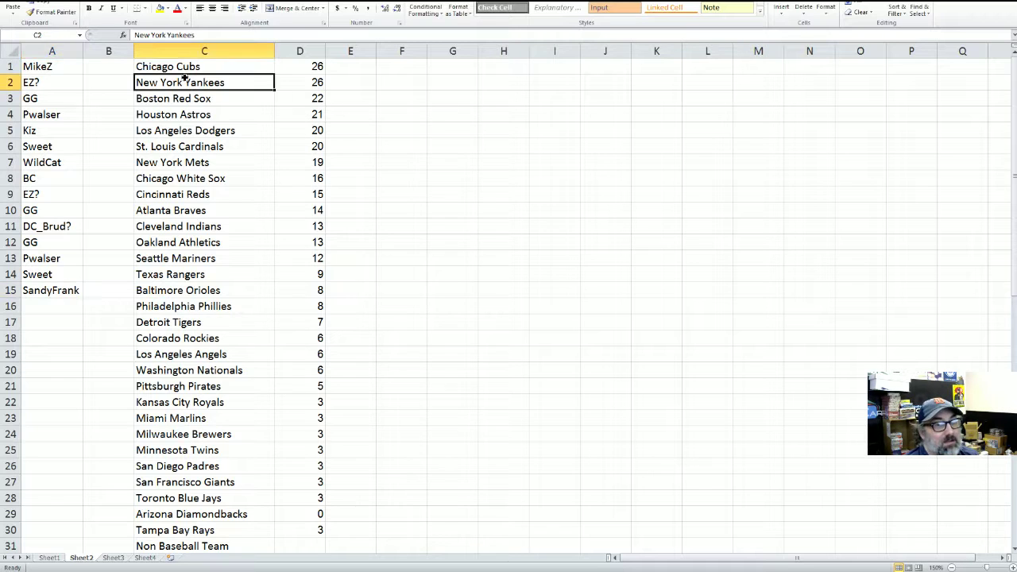
{"action": "left_click", "coordinate": [182, 69]}
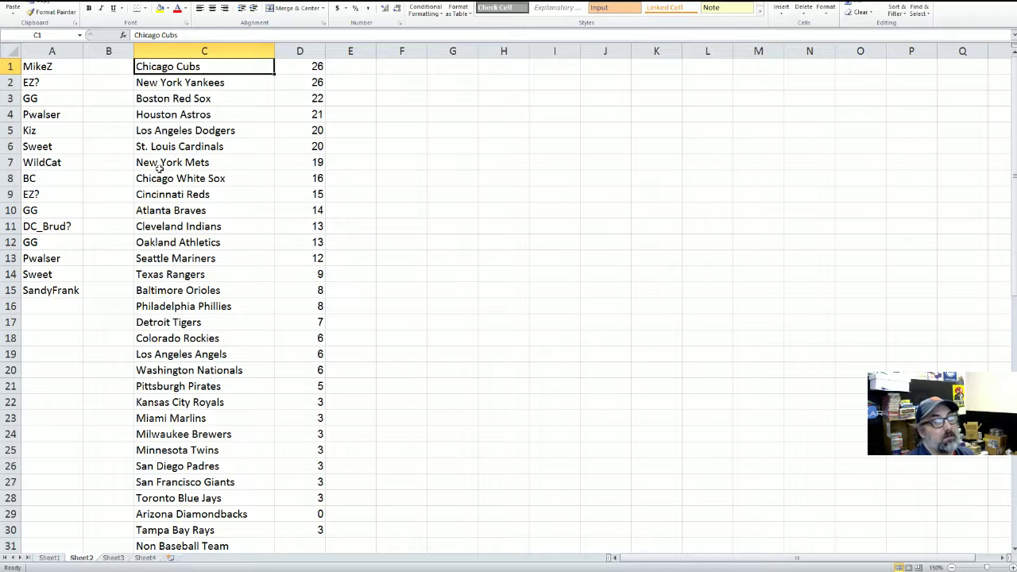
{"action": "left_click", "coordinate": [62, 292]}
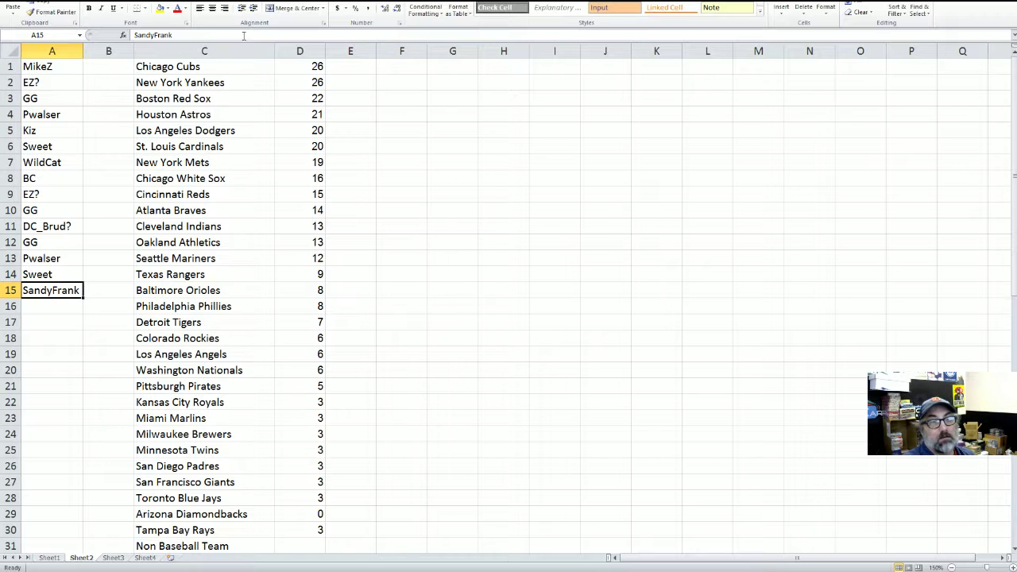
{"action": "left_click", "coordinate": [70, 67]}
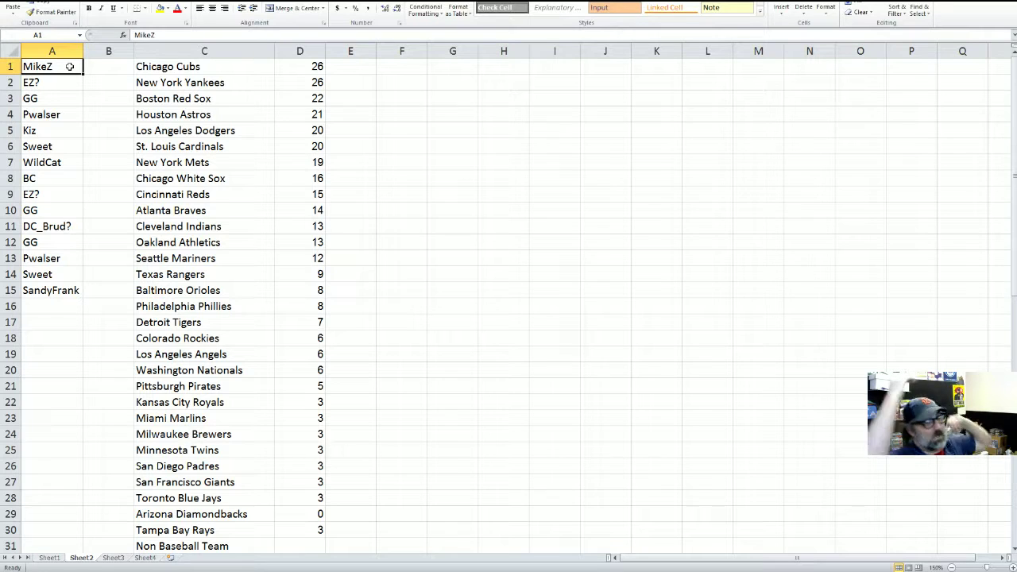
- Move Chicago Cubs from the team list to B1 beside the first participant and fit column B's width to its content
{"action": "left_click", "coordinate": [207, 62]}
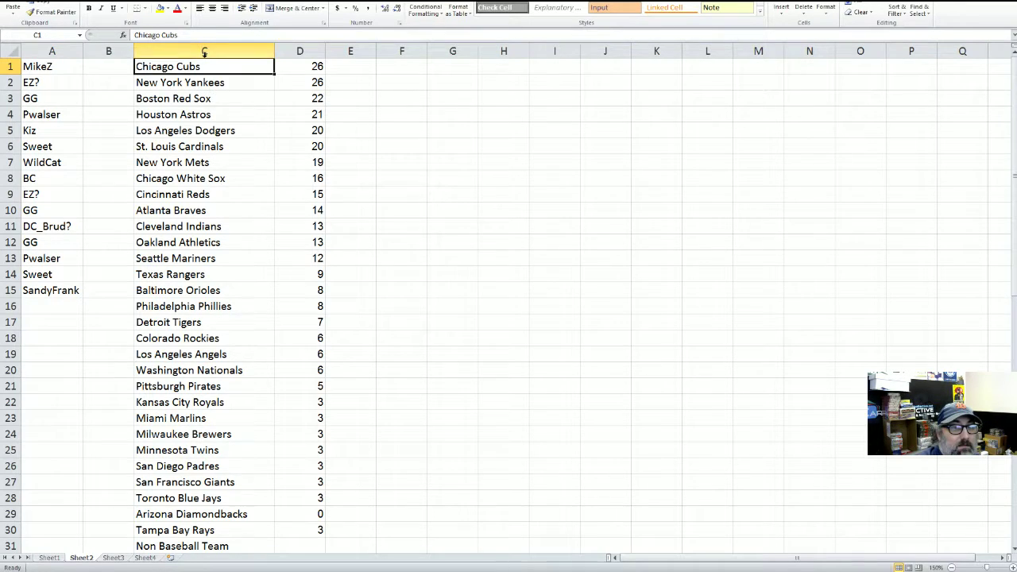
{"action": "left_click", "coordinate": [204, 53]}
{"action": "left_click", "coordinate": [193, 66]}
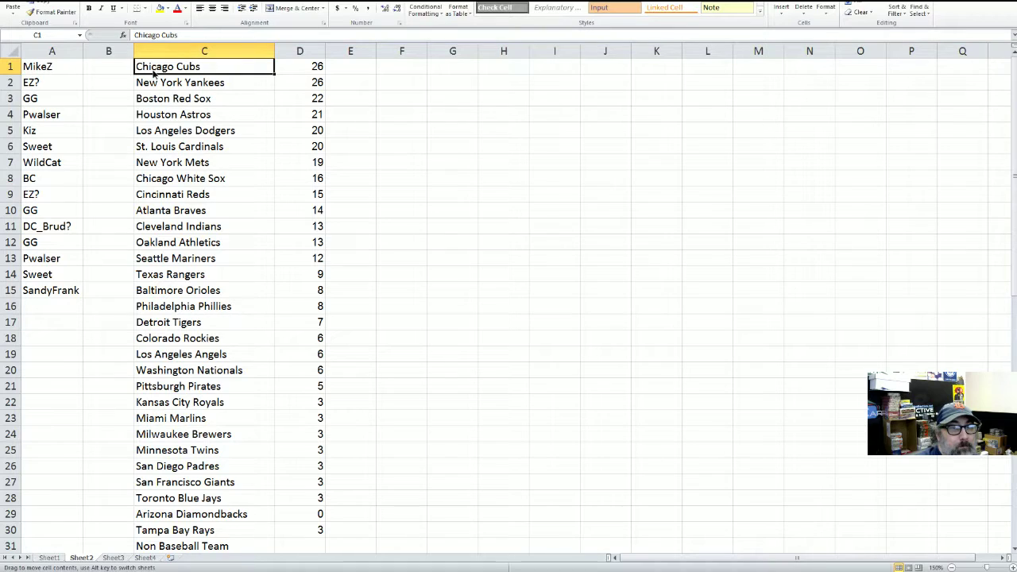
{"action": "left_click_drag", "start_coordinate": [153, 73], "coordinate": [123, 70]}
{"action": "left_click", "coordinate": [116, 80]}
{"action": "double_click", "coordinate": [134, 49]}
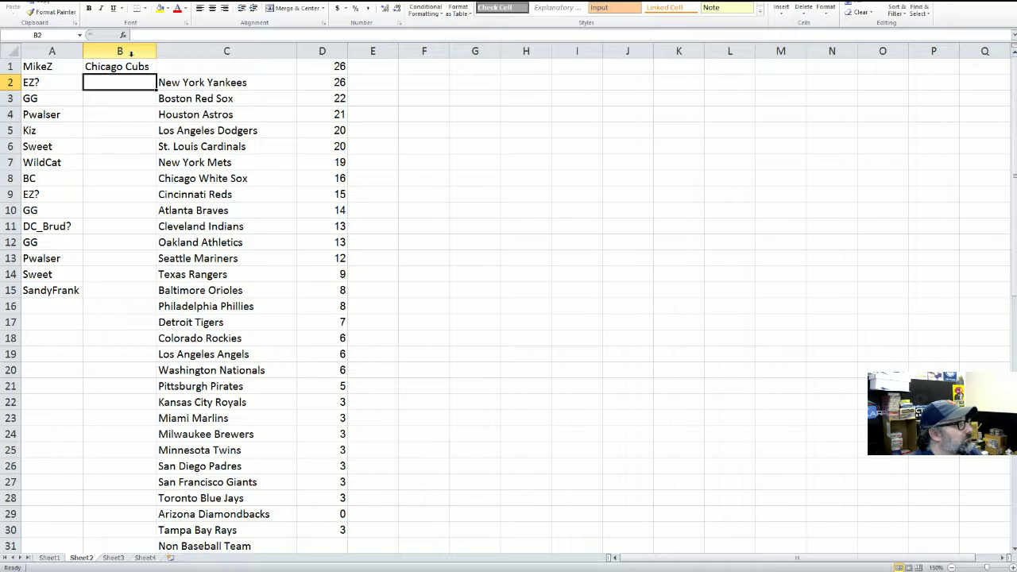
- Move Los Angeles Dodgers from the team list to B2 and fit column B's width to the longer team name
{"action": "left_click", "coordinate": [246, 130]}
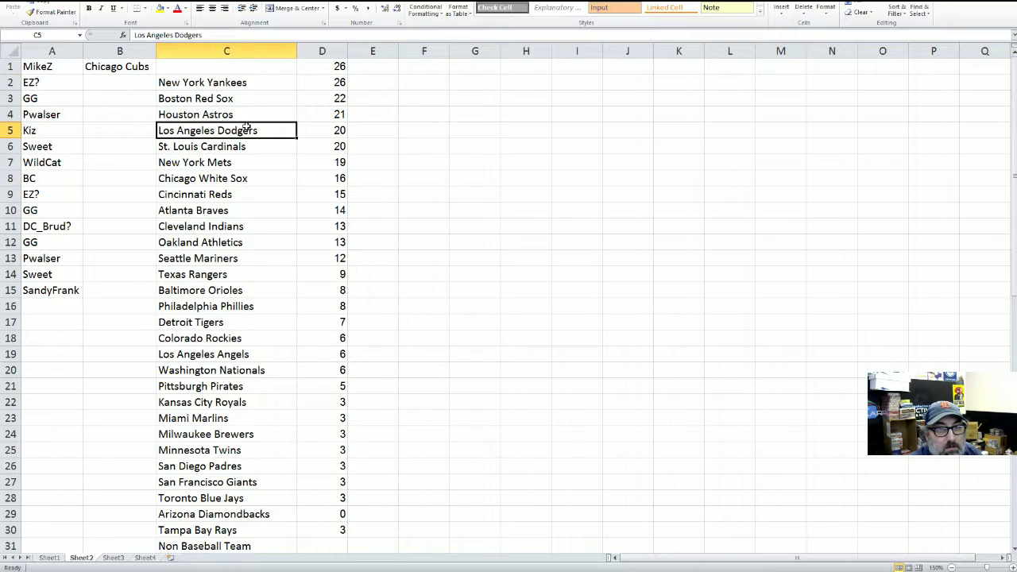
{"action": "mouse_move", "coordinate": [245, 124]}
{"action": "left_mouse_down"}
{"action": "mouse_move", "coordinate": [242, 111]}
{"action": "mouse_move", "coordinate": [131, 80]}
{"action": "left_mouse_up"}
{"action": "left_click", "coordinate": [127, 94]}
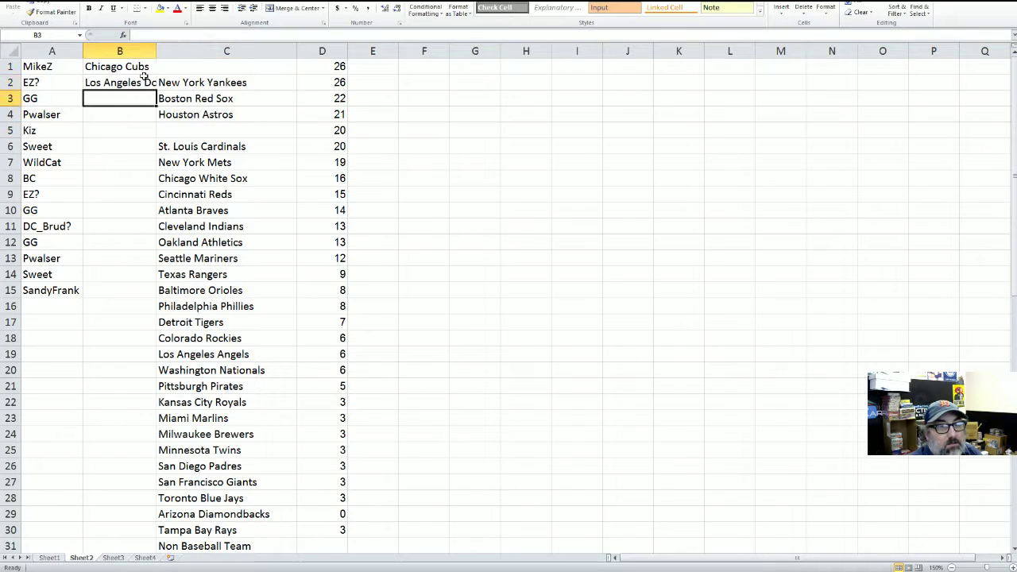
{"action": "double_click", "coordinate": [157, 51]}
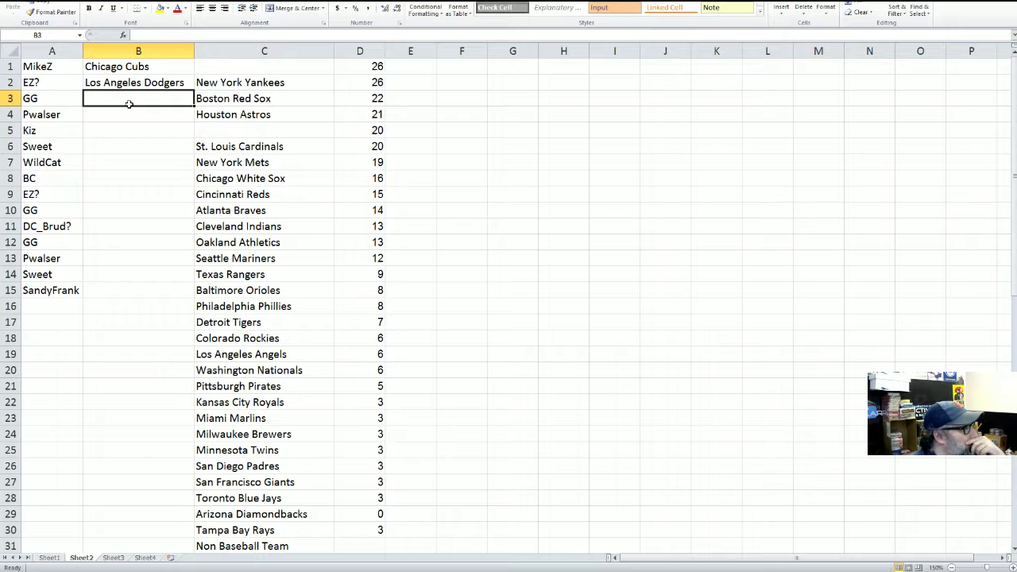
- Assign the third and fourth picks by moving New York Yankees to B3 and Boston Red Sox to B4
{"action": "left_click", "coordinate": [241, 87]}
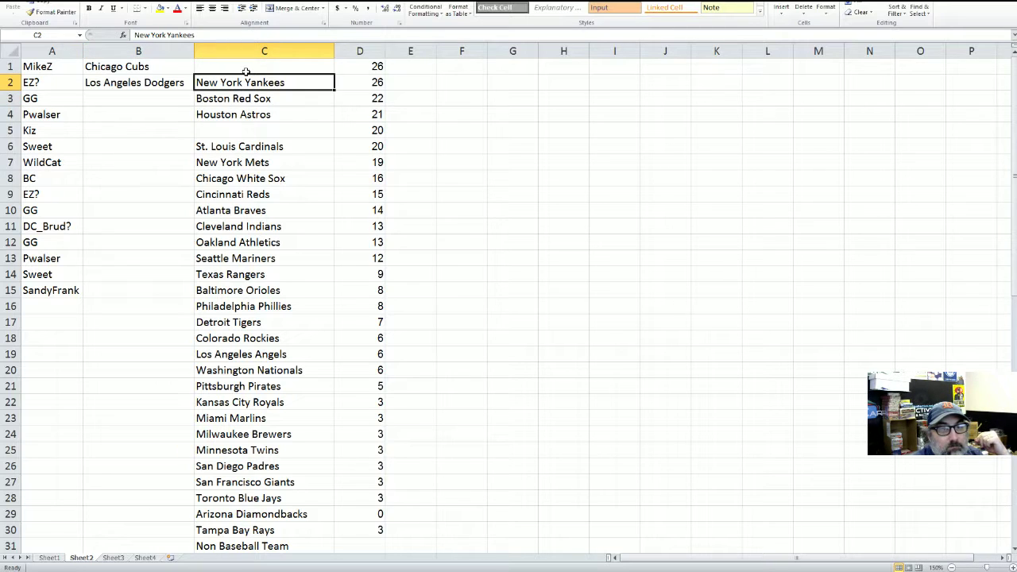
{"action": "left_click_drag", "start_coordinate": [247, 71], "coordinate": [163, 104]}
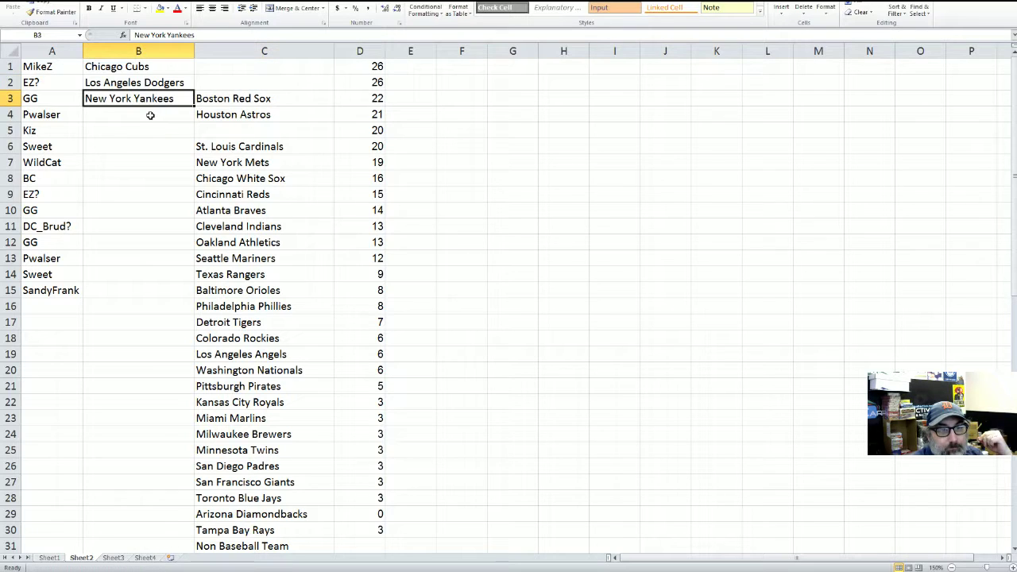
{"action": "left_click", "coordinate": [149, 117]}
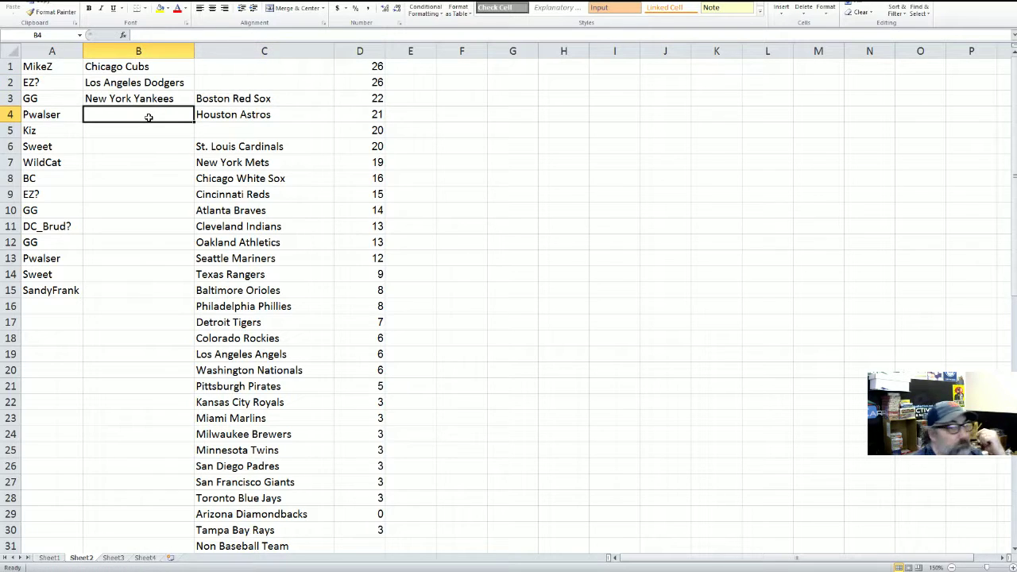
{"action": "left_click", "coordinate": [238, 101]}
{"action": "left_click_drag", "start_coordinate": [245, 91], "coordinate": [171, 114]}
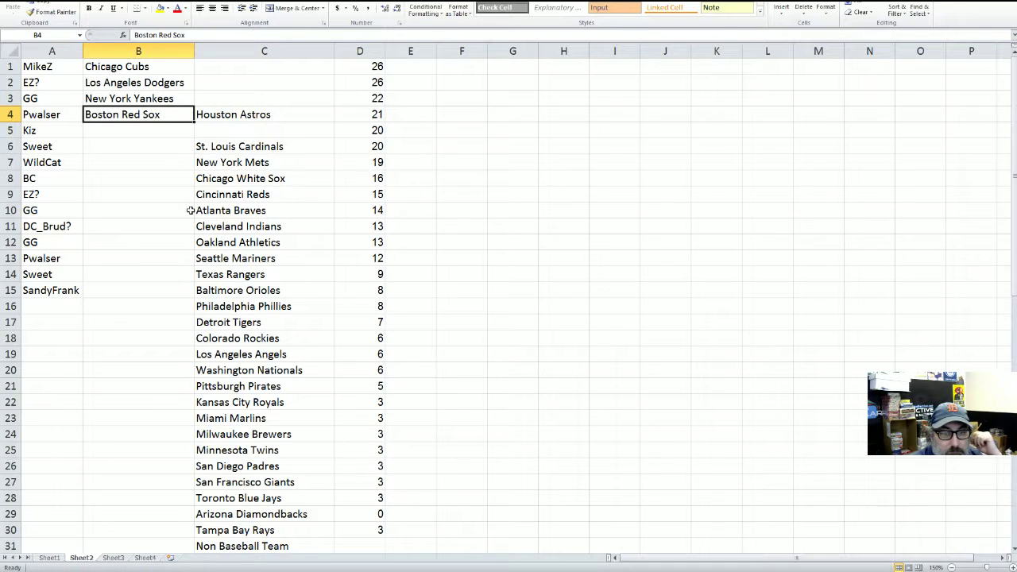
- Assign the fifth and sixth picks by moving Detroit Tigers to B5 and Houston Astros to B6
{"action": "left_click", "coordinate": [222, 321]}
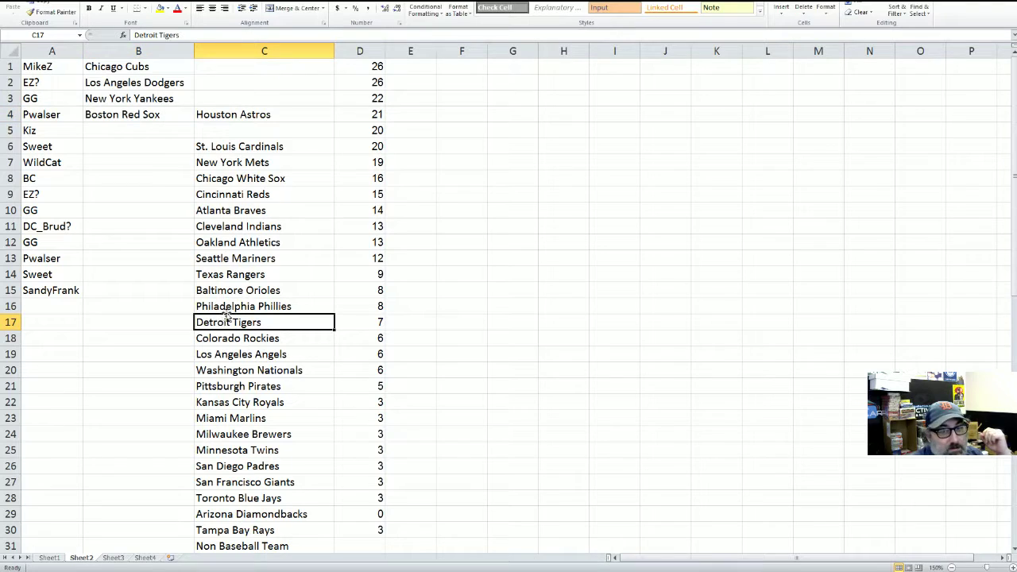
{"action": "left_click_drag", "start_coordinate": [223, 321], "coordinate": [145, 132]}
{"action": "left_click", "coordinate": [143, 145]}
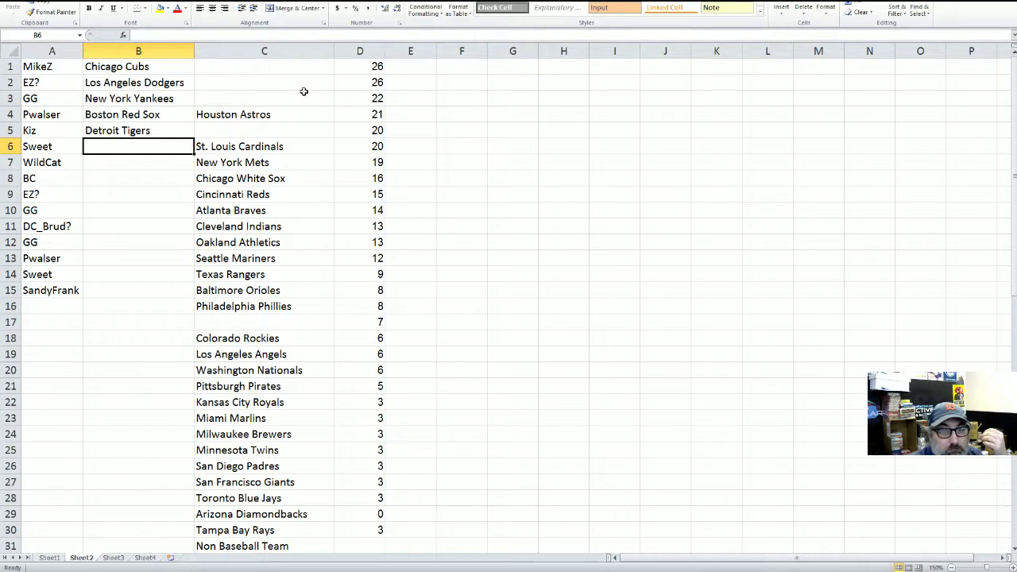
{"action": "left_click", "coordinate": [276, 112]}
{"action": "left_click_drag", "start_coordinate": [273, 106], "coordinate": [169, 147]}
{"action": "left_click", "coordinate": [144, 165]}
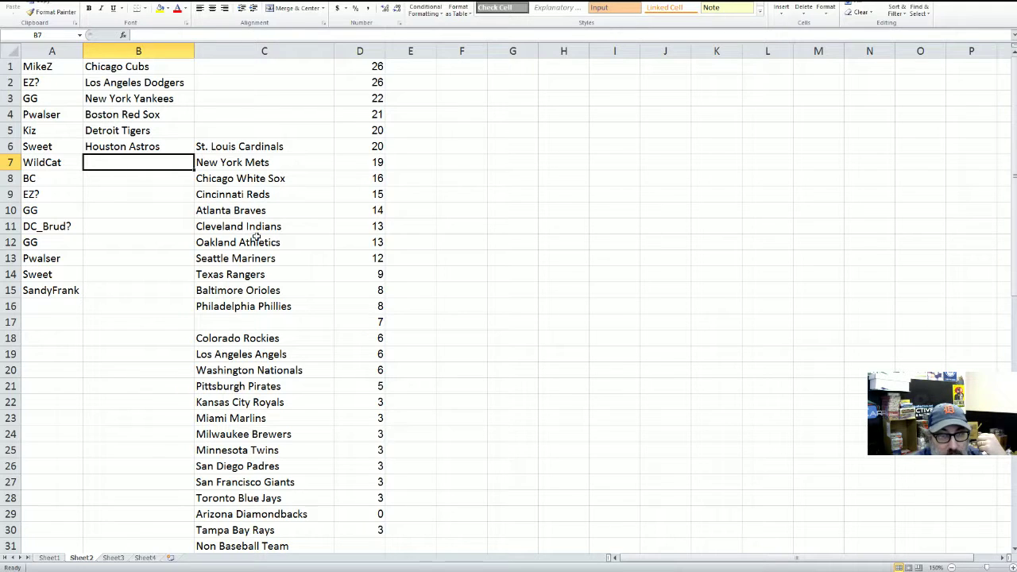
- Assign the next three picks by moving Pittsburgh Pirates to B7, Baltimore Orioles to B8 and Atlanta Braves to B9
{"action": "left_click", "coordinate": [242, 386]}
{"action": "left_click_drag", "start_coordinate": [241, 380], "coordinate": [148, 166]}
{"action": "left_click", "coordinate": [136, 177]}
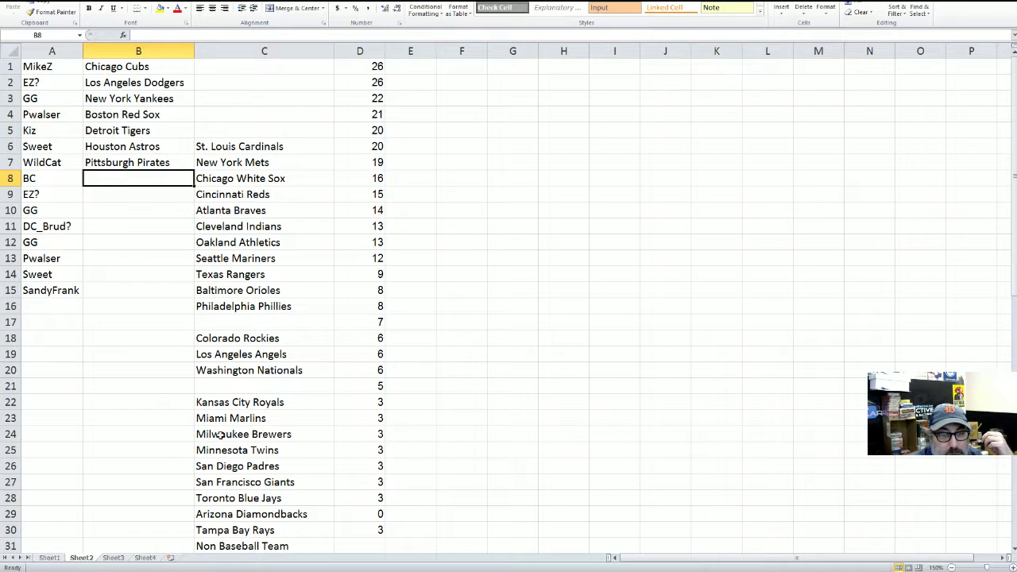
{"action": "left_click", "coordinate": [251, 296]}
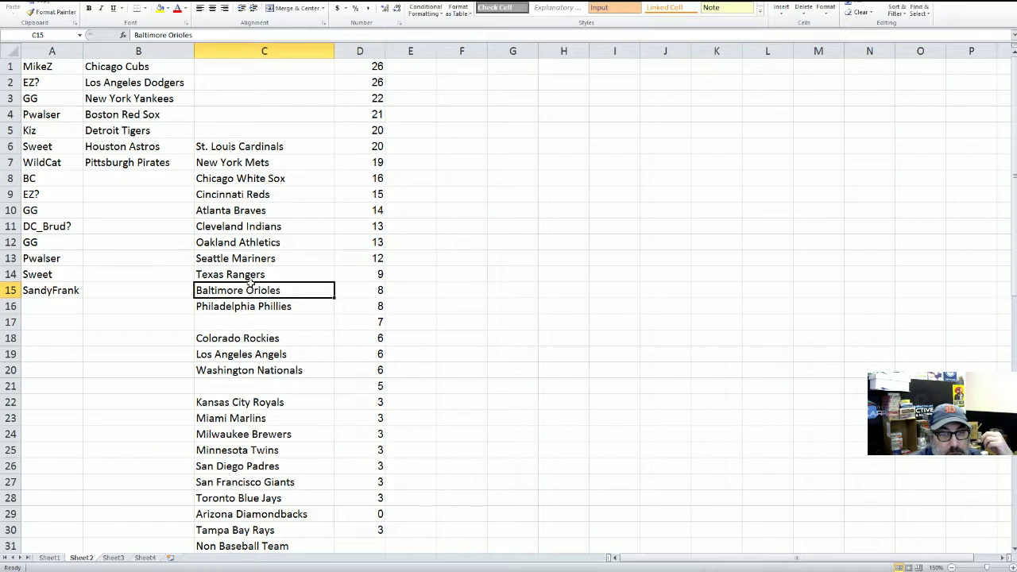
{"action": "left_click_drag", "start_coordinate": [249, 283], "coordinate": [152, 189]}
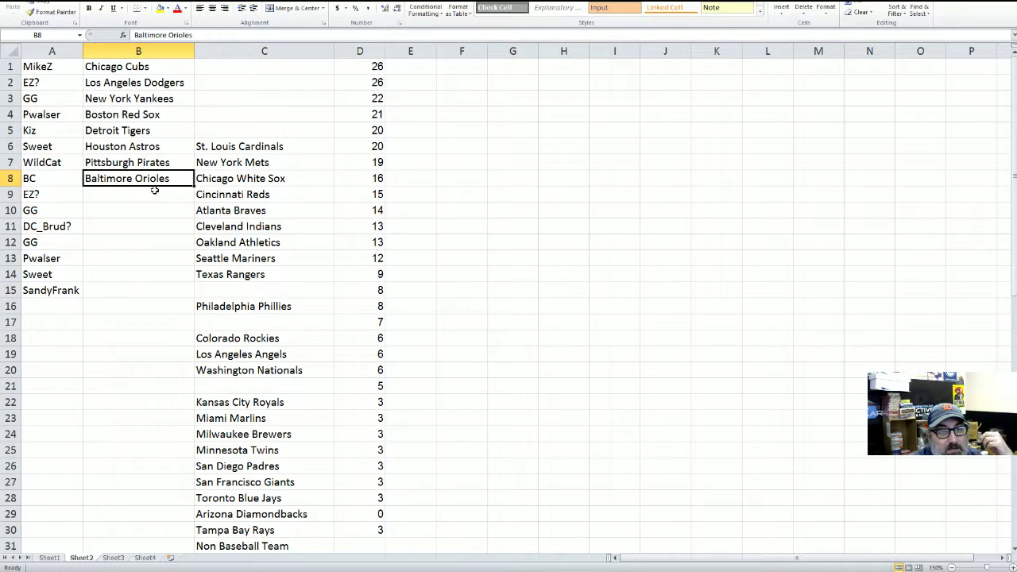
{"action": "left_click", "coordinate": [148, 199]}
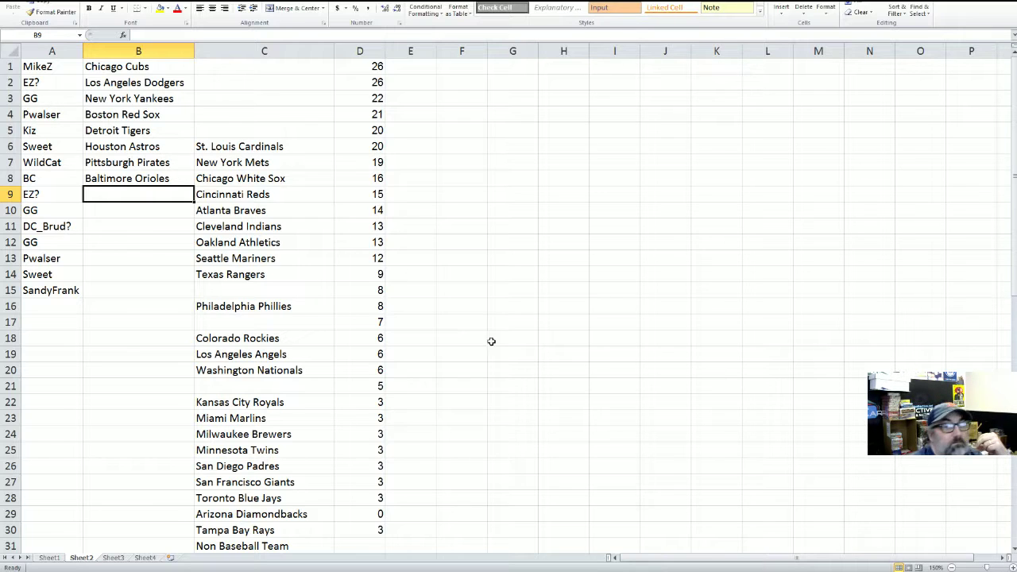
{"action": "left_click", "coordinate": [278, 211]}
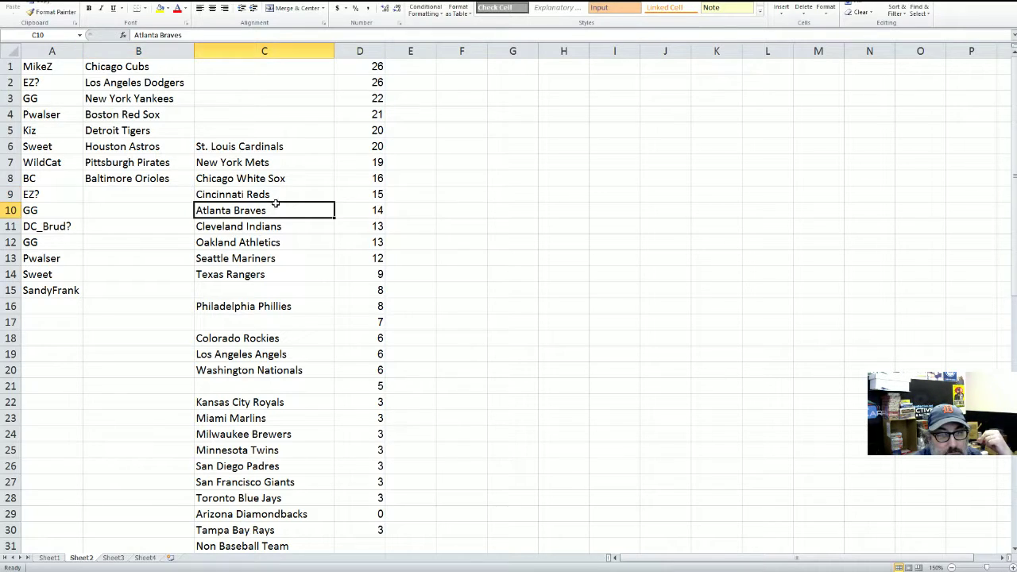
{"action": "left_click_drag", "start_coordinate": [211, 213], "coordinate": [146, 197]}
- Insert a blank column before the participant names in column A
{"action": "left_click", "coordinate": [54, 52]}
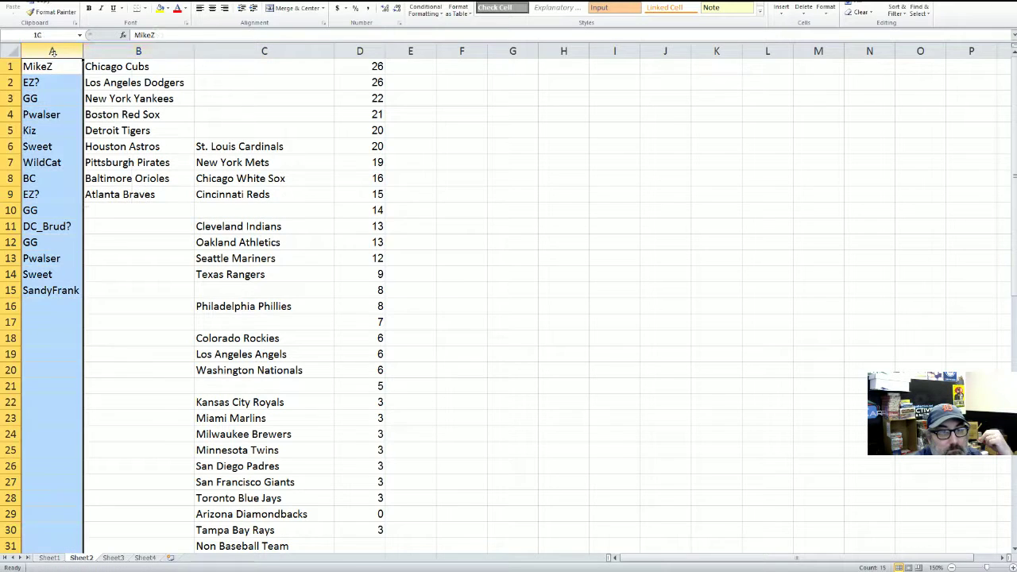
{"action": "right_click", "coordinate": [59, 61]}
{"action": "left_click", "coordinate": [80, 127]}
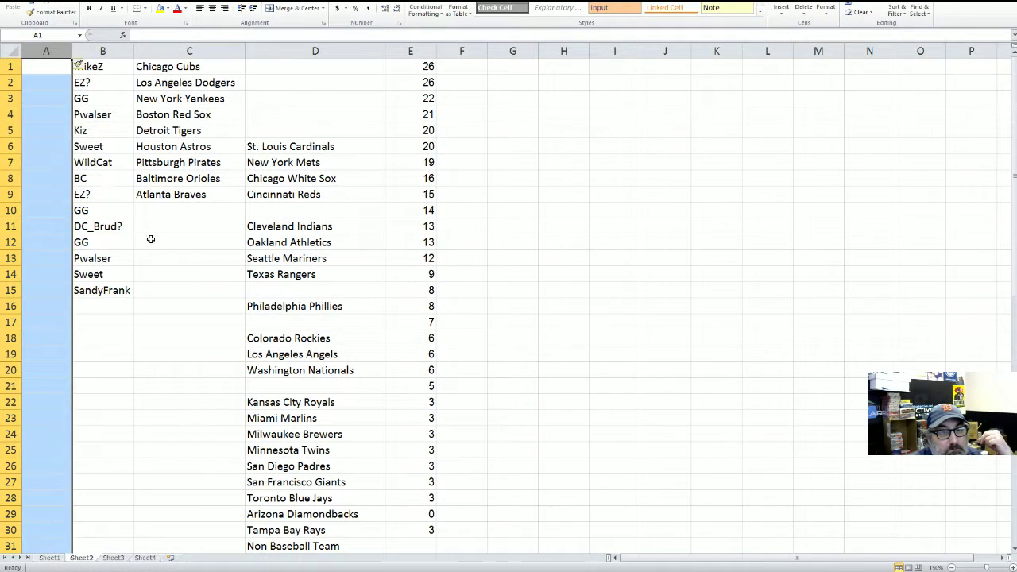
{"action": "left_click", "coordinate": [148, 238]}
- Assign the tenth and eleventh picks by moving St. Louis Cardinals to C10 and Minnesota Twins to C11
{"action": "left_click", "coordinate": [167, 211]}
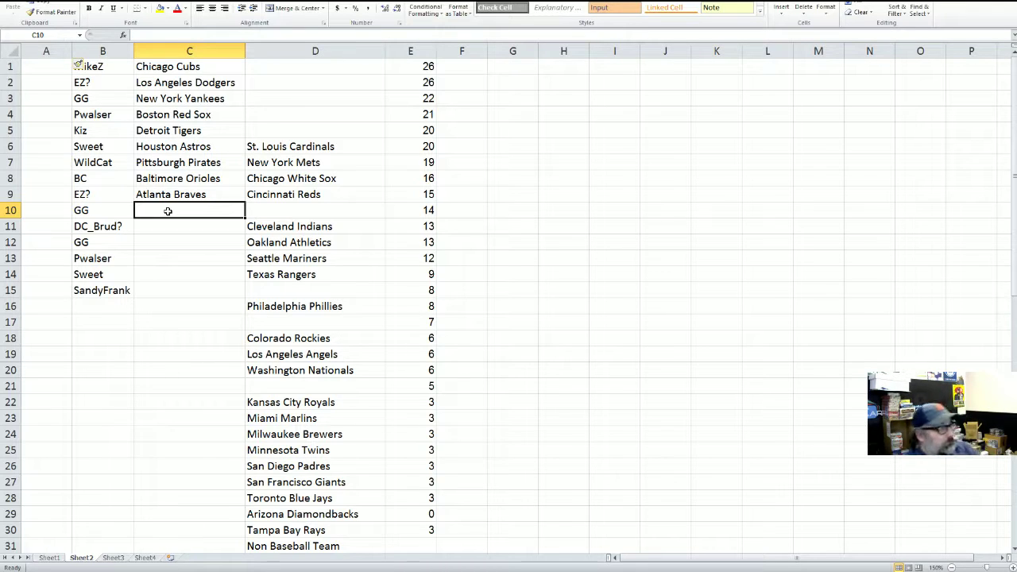
{"action": "left_click", "coordinate": [294, 140]}
{"action": "left_click_drag", "start_coordinate": [290, 139], "coordinate": [213, 216]}
{"action": "left_click", "coordinate": [198, 230]}
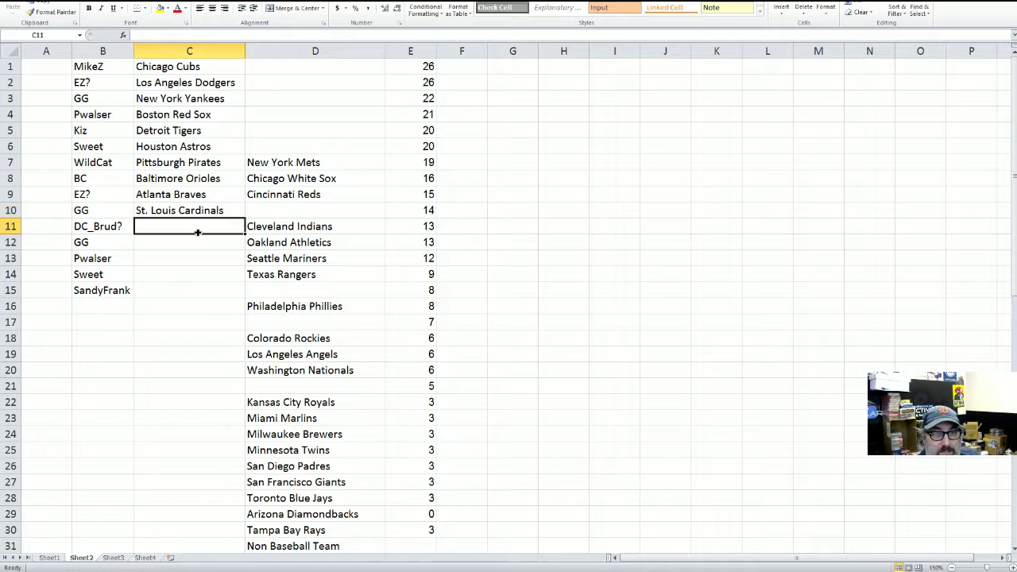
{"action": "left_click", "coordinate": [321, 452]}
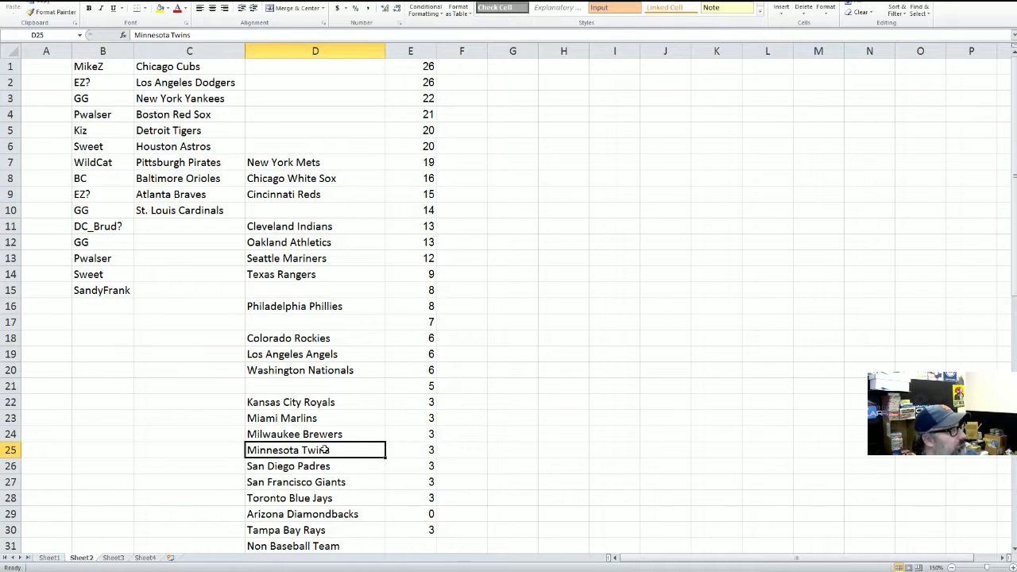
{"action": "left_click_drag", "start_coordinate": [318, 449], "coordinate": [186, 239]}
{"action": "left_click", "coordinate": [182, 242]}
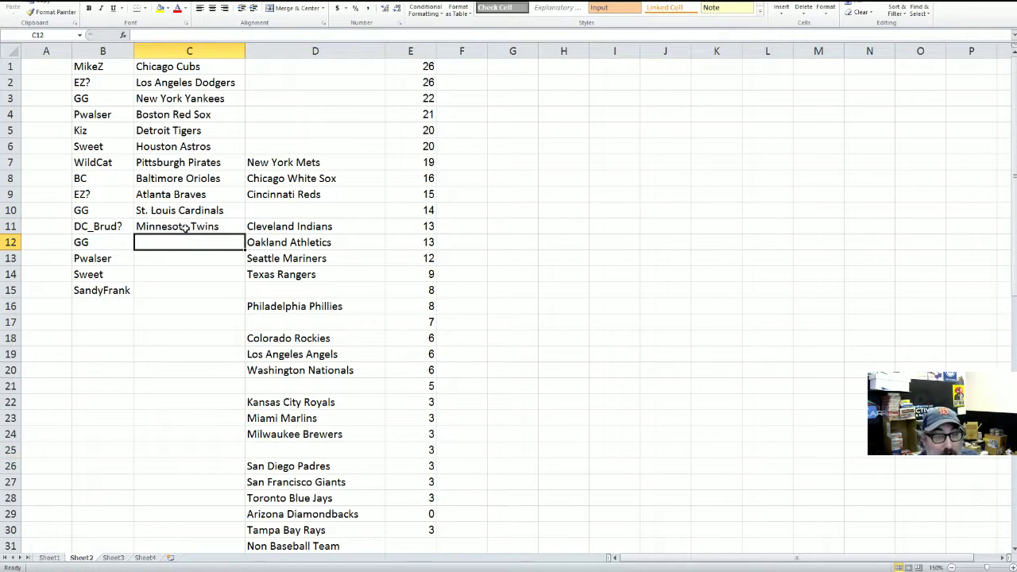
{"action": "left_click", "coordinate": [181, 229]}
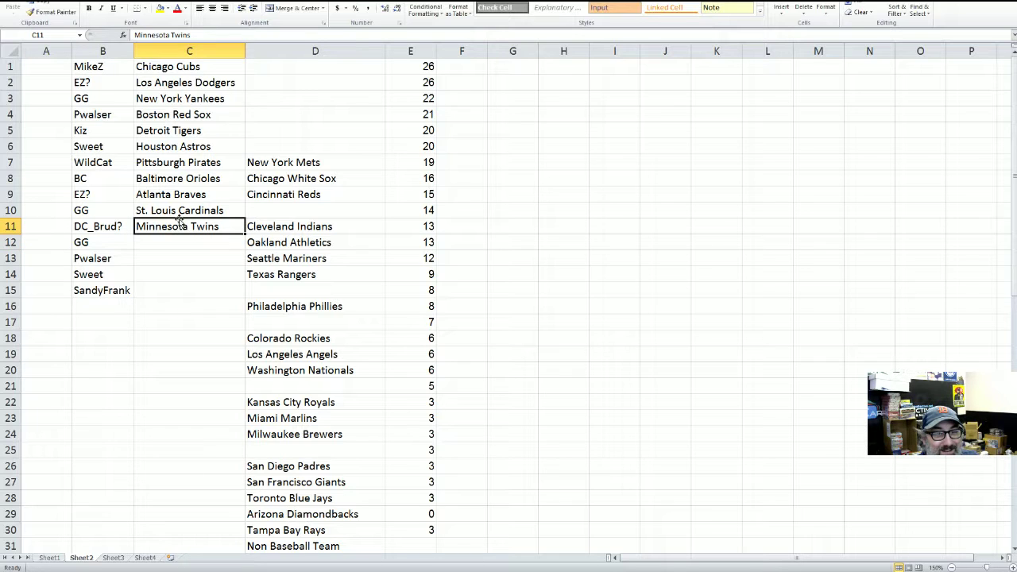
- Return Minnesota Twins to D10 in the team list and assign New York Mets to C11 as the eleventh pick
{"action": "left_click_drag", "start_coordinate": [182, 222], "coordinate": [280, 211]}
{"action": "left_click", "coordinate": [292, 162]}
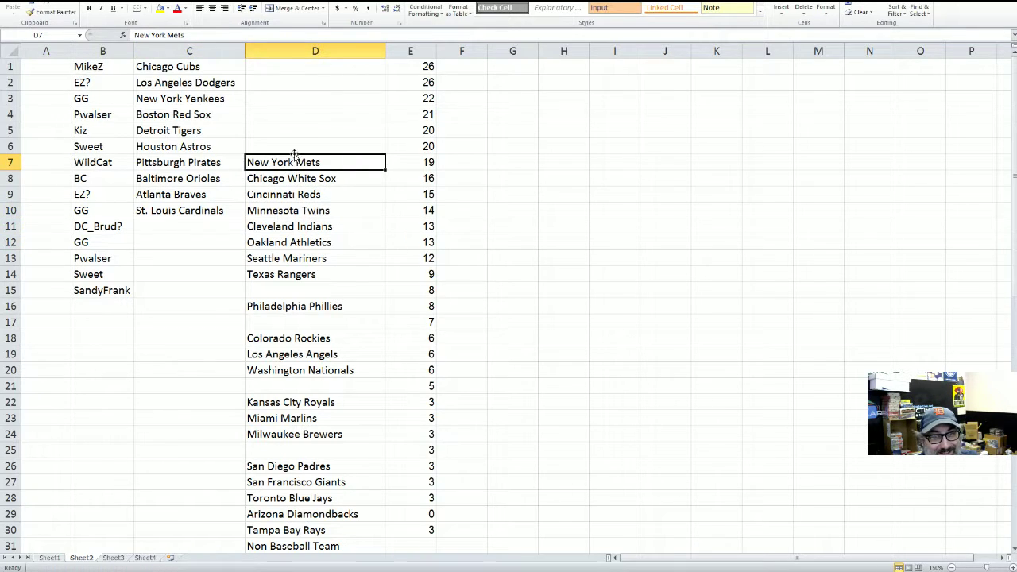
{"action": "left_click_drag", "start_coordinate": [294, 156], "coordinate": [178, 230]}
{"action": "left_click", "coordinate": [188, 244]}
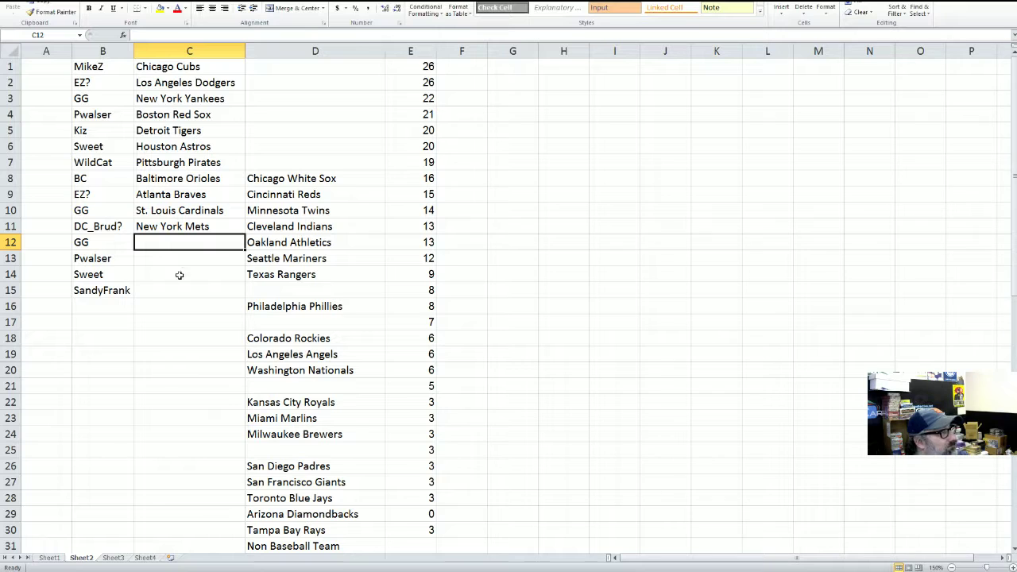
- Relocate Minnesota Twins to D25 in the team list and assign Cleveland Indians to C12
{"action": "left_click", "coordinate": [310, 206]}
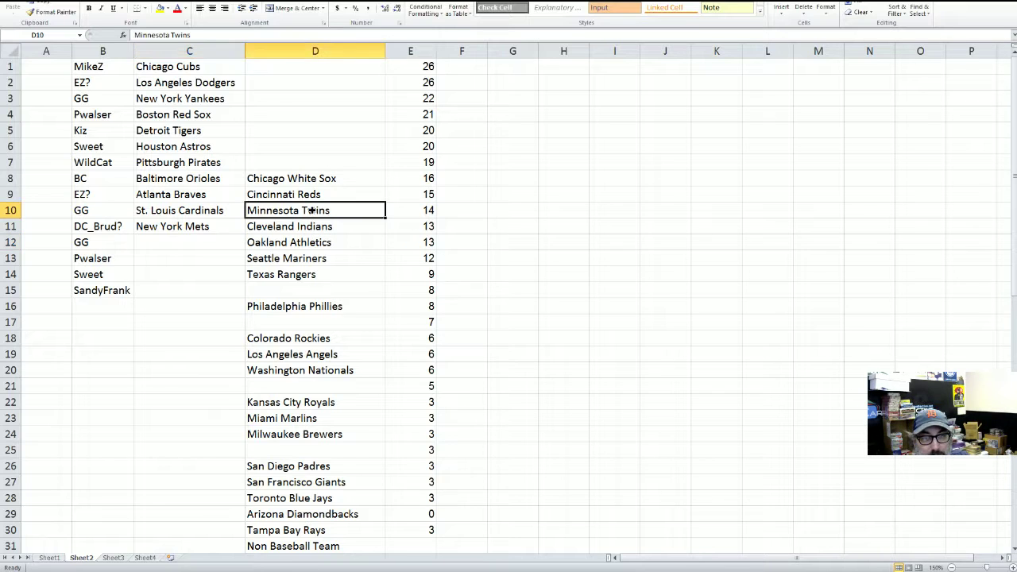
{"action": "left_click_drag", "start_coordinate": [307, 202], "coordinate": [288, 451]}
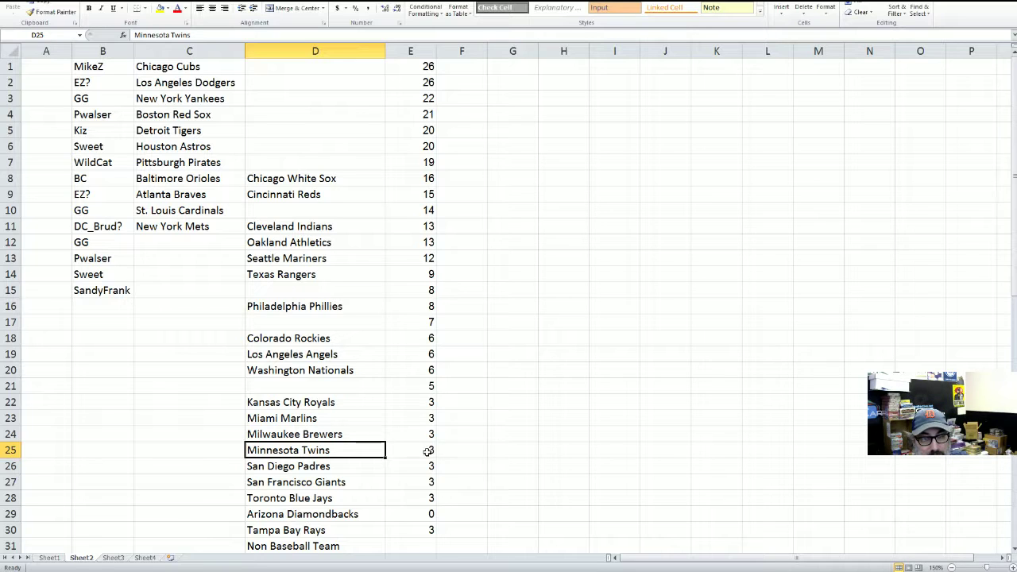
{"action": "left_click", "coordinate": [314, 228]}
{"action": "left_click_drag", "start_coordinate": [314, 219], "coordinate": [238, 256]}
{"action": "left_click", "coordinate": [204, 272]}
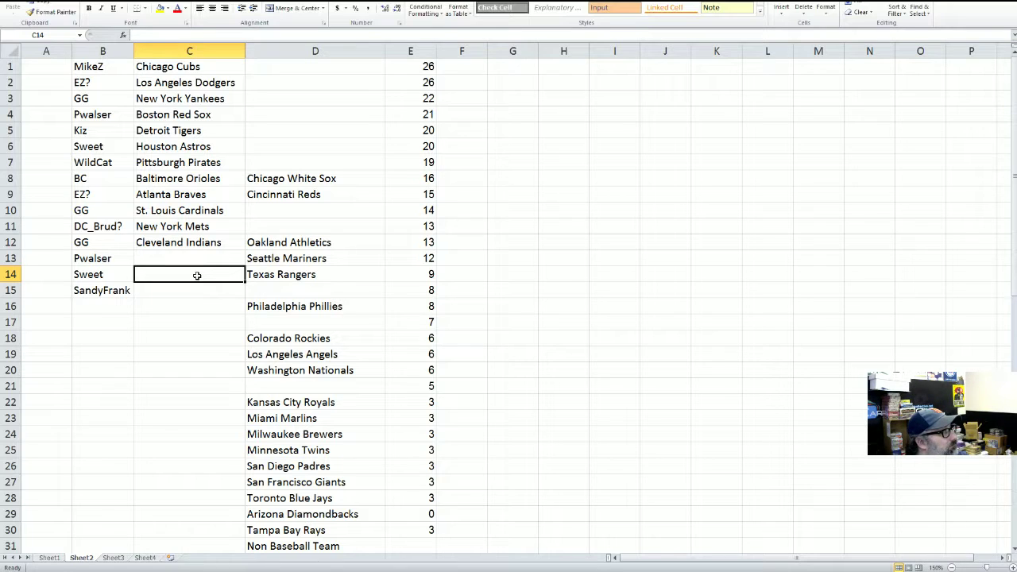
{"action": "left_click", "coordinate": [203, 256]}
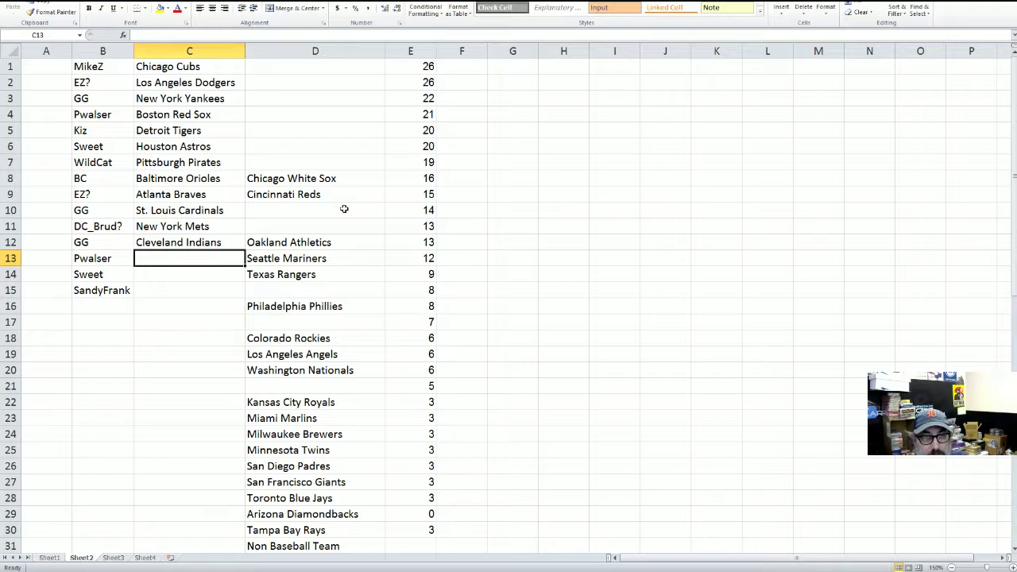
- Assign the thirteenth and fourteenth picks by moving Cincinnati Reds to C13 and Chicago White Sox to C14
{"action": "left_click", "coordinate": [321, 194]}
{"action": "left_click_drag", "start_coordinate": [321, 189], "coordinate": [205, 261]}
{"action": "left_click", "coordinate": [191, 275]}
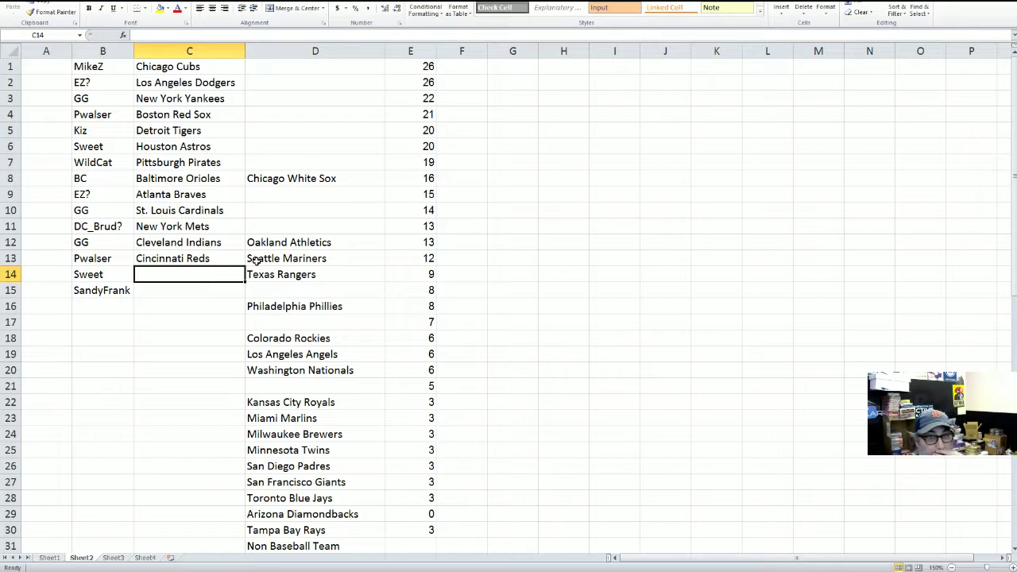
{"action": "left_click", "coordinate": [301, 180]}
{"action": "left_click_drag", "start_coordinate": [296, 170], "coordinate": [195, 280]}
{"action": "left_click", "coordinate": [183, 292]}
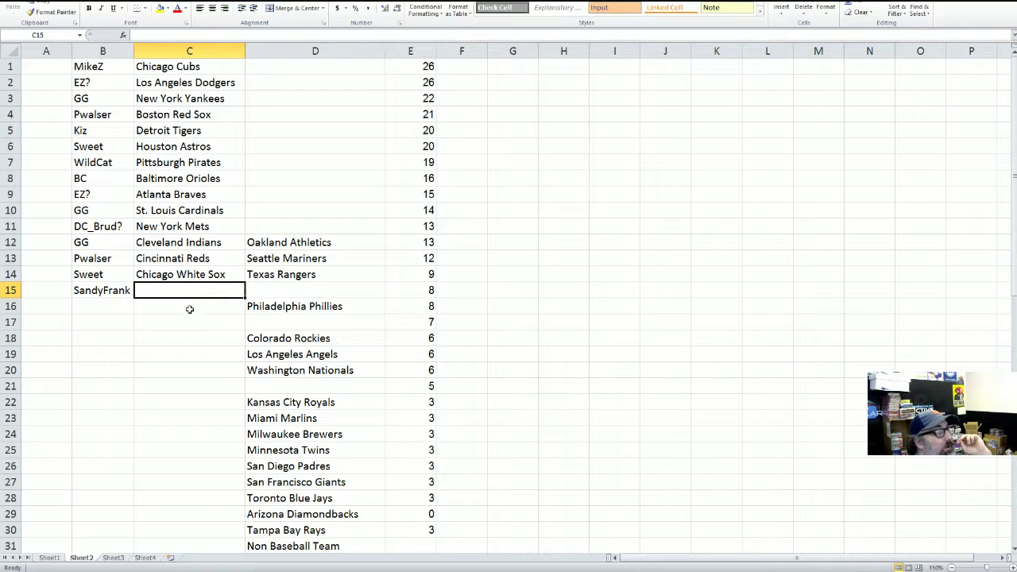
- Assign both picks of the last participant by moving Oakland Athletics to C15 and Seattle Mariners to A15
{"action": "left_click", "coordinate": [286, 548]}
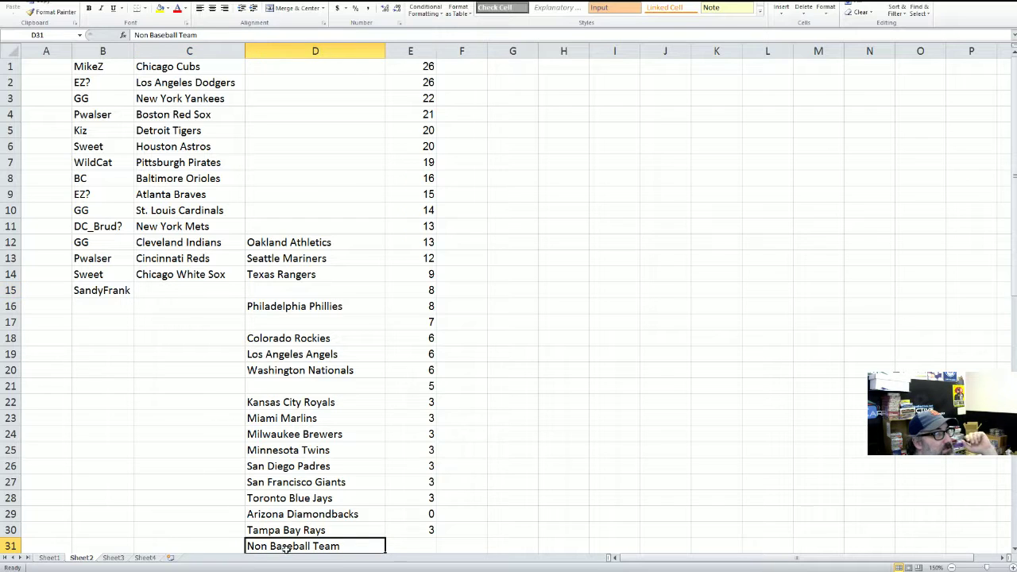
{"action": "left_click", "coordinate": [162, 290]}
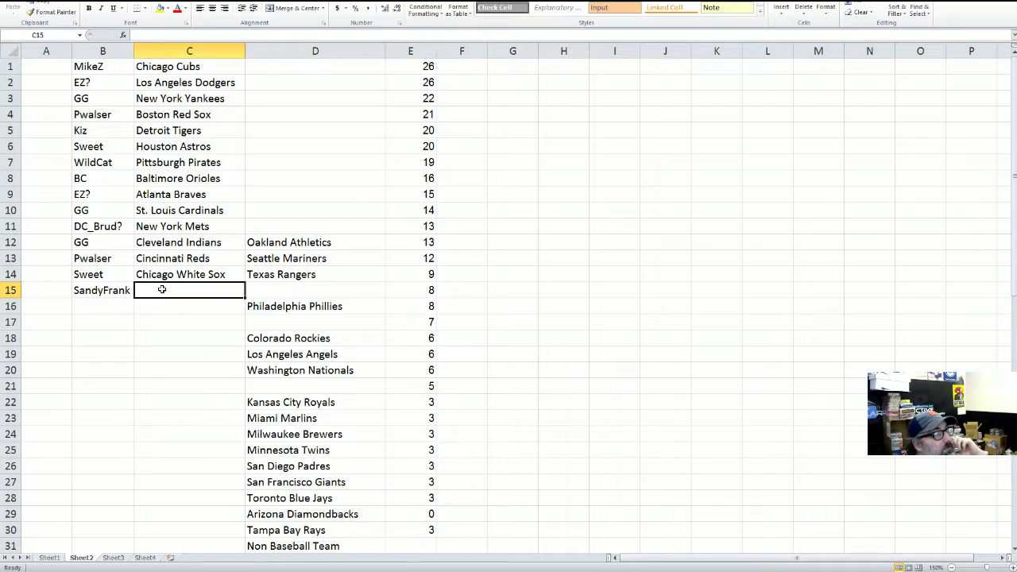
{"action": "left_click", "coordinate": [326, 243]}
{"action": "left_click_drag", "start_coordinate": [321, 237], "coordinate": [208, 298]}
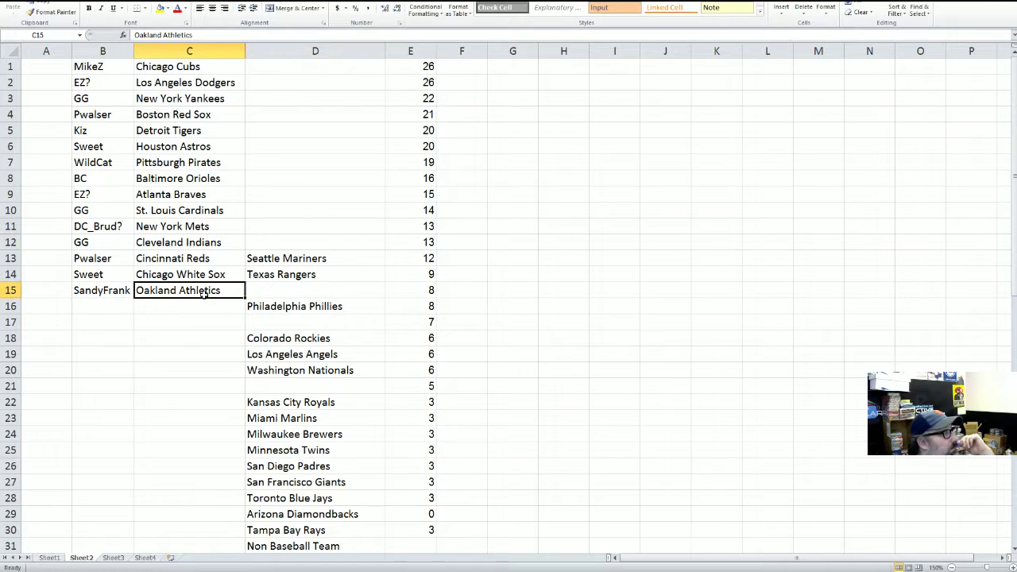
{"action": "left_click", "coordinate": [284, 260]}
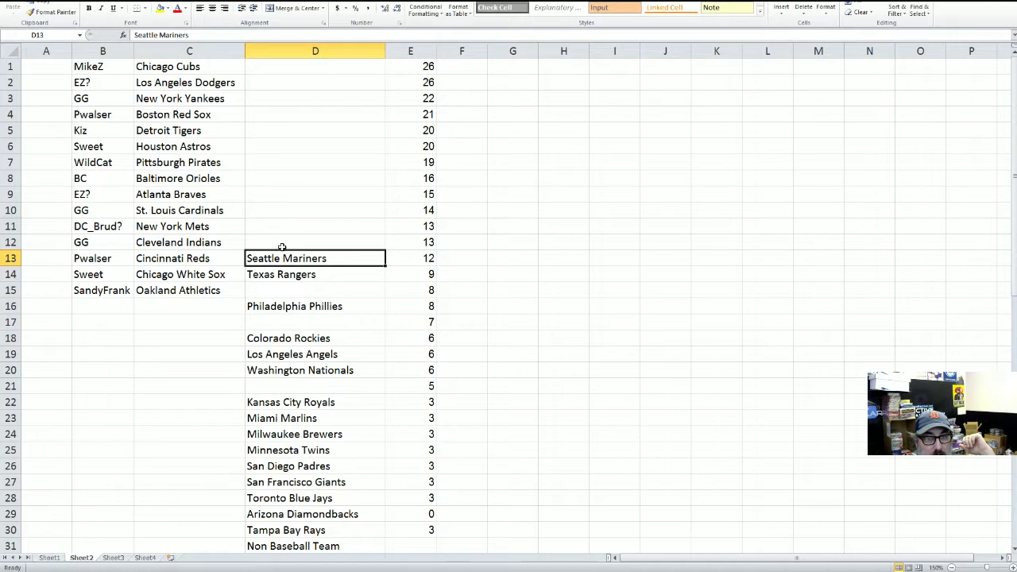
{"action": "left_click_drag", "start_coordinate": [282, 250], "coordinate": [56, 291]}
{"action": "left_click", "coordinate": [54, 272]}
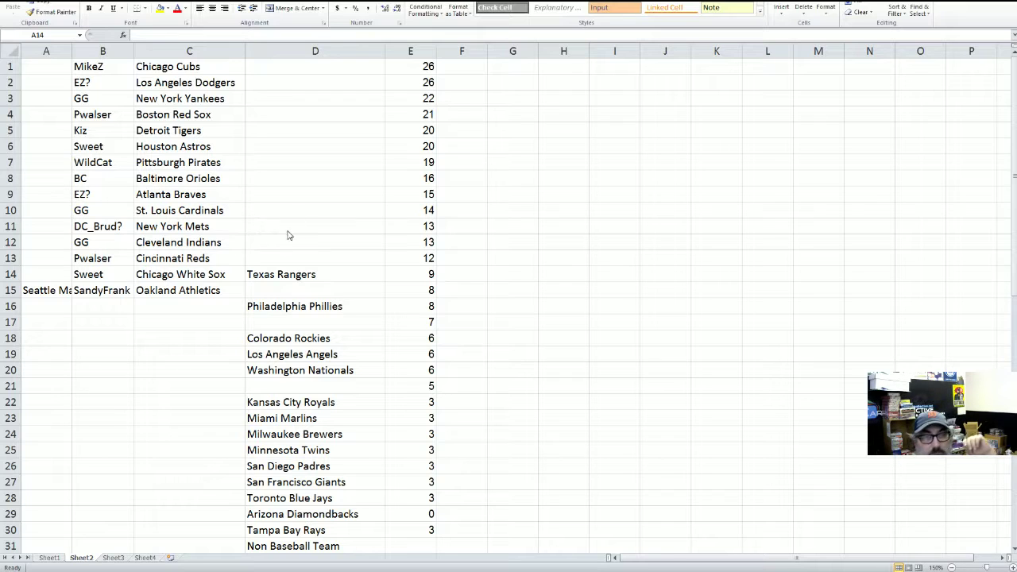
- Continue the second round in reverse order by moving Colorado Rockies to A14 and Los Angeles Angels to A13
{"action": "left_click", "coordinate": [292, 333]}
{"action": "left_click_drag", "start_coordinate": [292, 333], "coordinate": [14, 272]}
{"action": "left_click", "coordinate": [309, 371]}
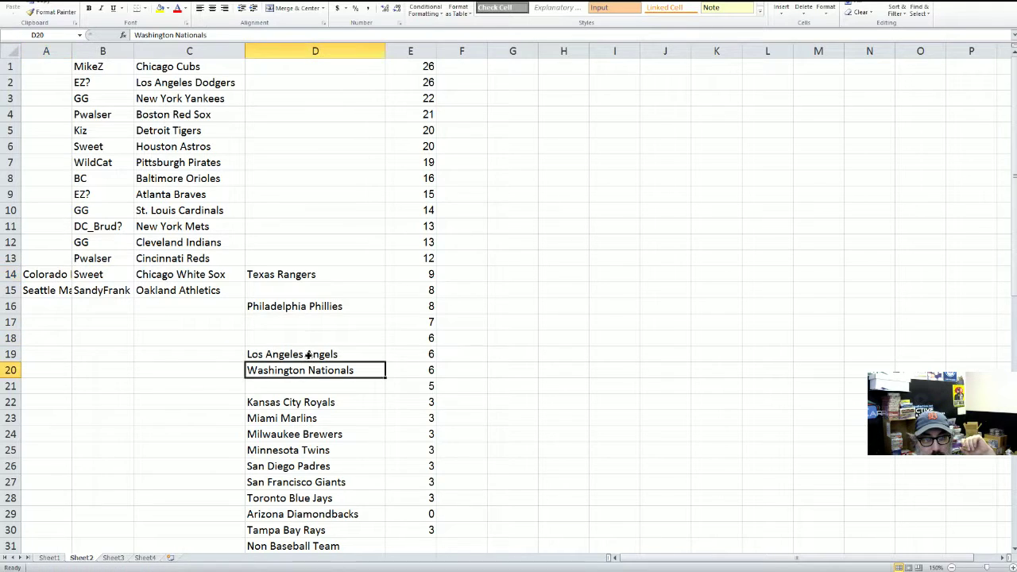
{"action": "left_click", "coordinate": [309, 354]}
{"action": "left_click_drag", "start_coordinate": [310, 346], "coordinate": [48, 261]}
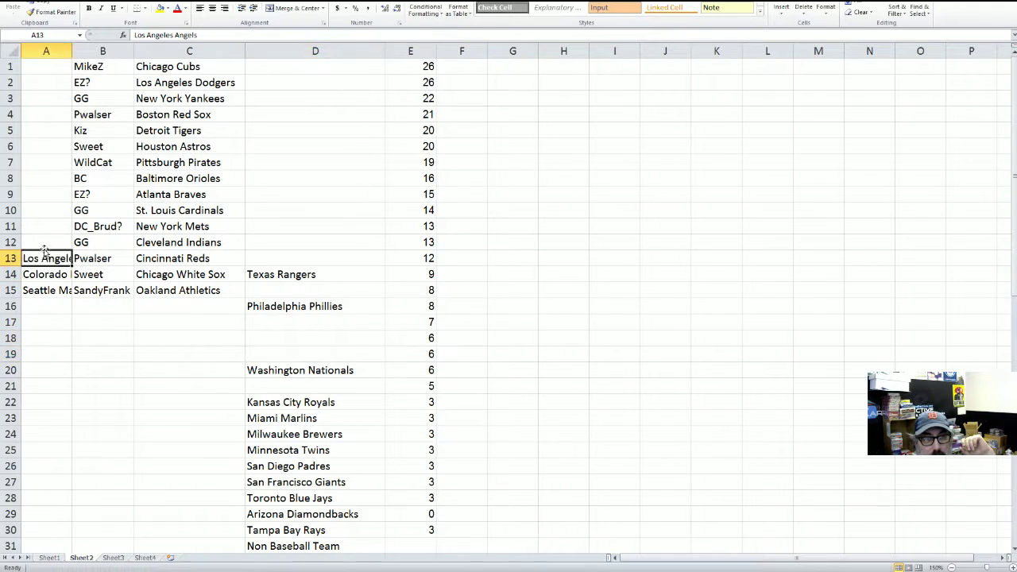
{"action": "left_click", "coordinate": [44, 242]}
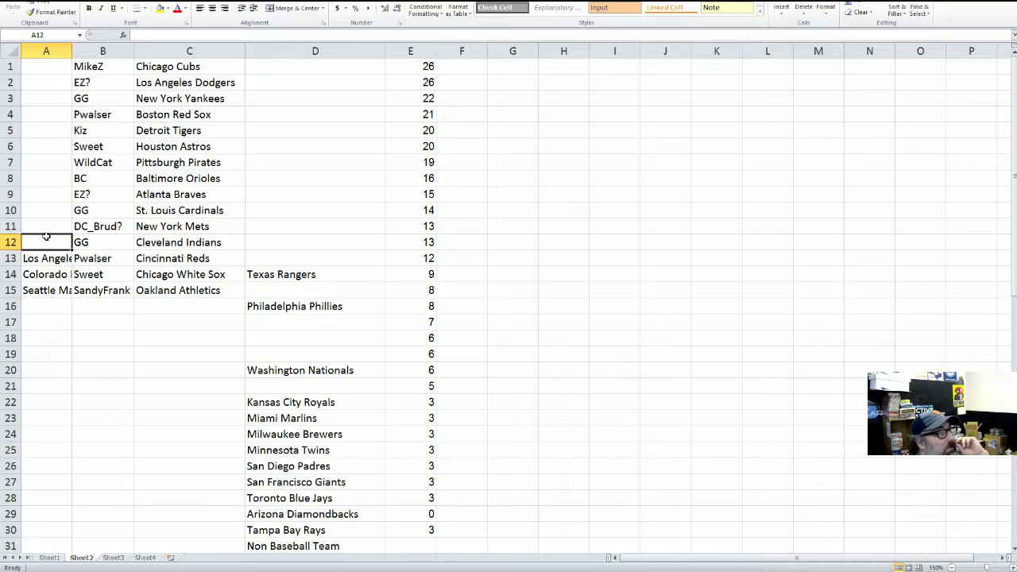
{"action": "left_click_drag", "start_coordinate": [47, 237], "coordinate": [46, 229]}
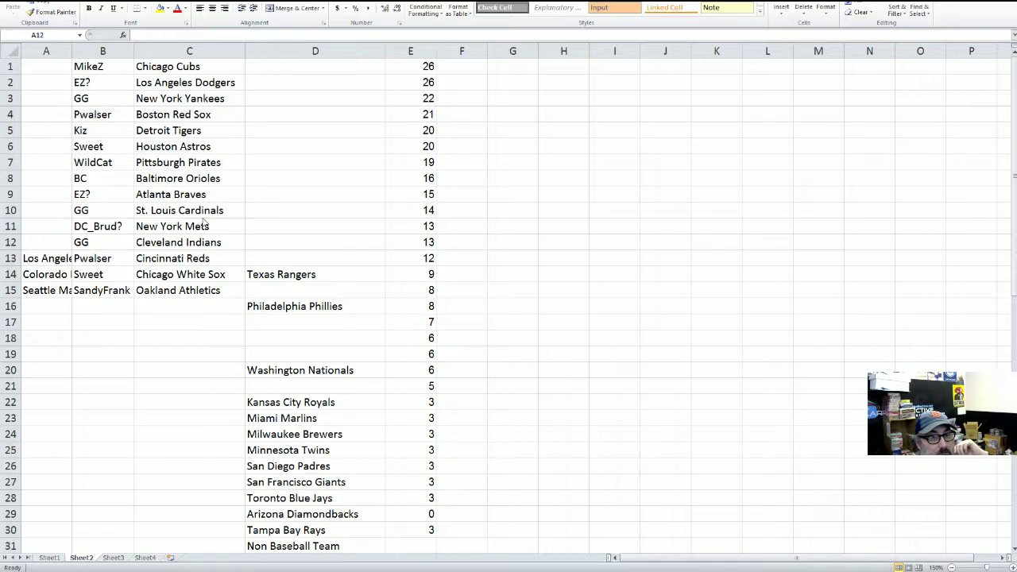
{"action": "left_click", "coordinate": [46, 245]}
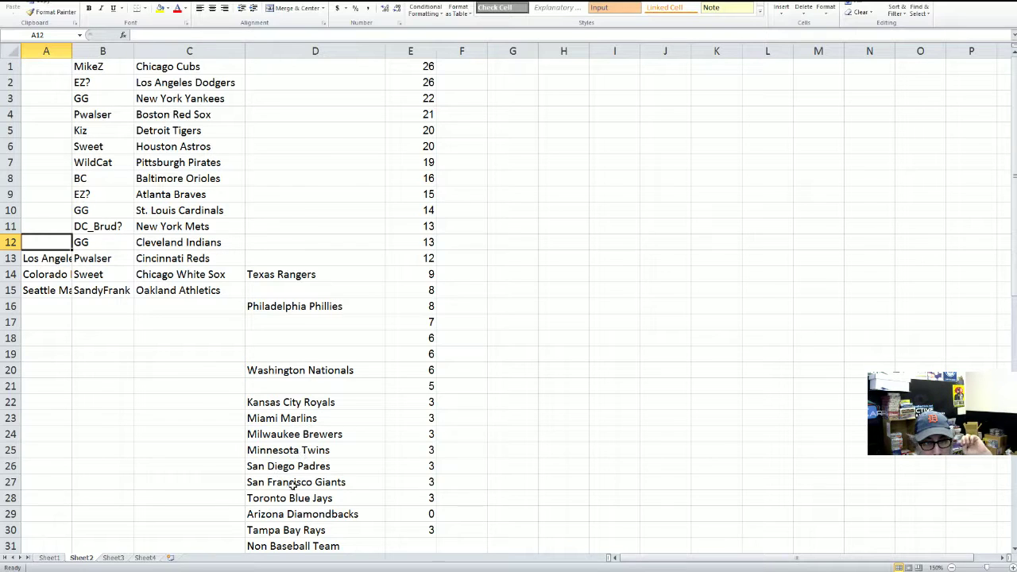
- Assign the next second-round picks by moving Miami Marlins to A12 and Minnesota Twins to A11
{"action": "left_click", "coordinate": [279, 420]}
{"action": "left_click_drag", "start_coordinate": [280, 411], "coordinate": [49, 242]}
{"action": "left_click", "coordinate": [57, 229]}
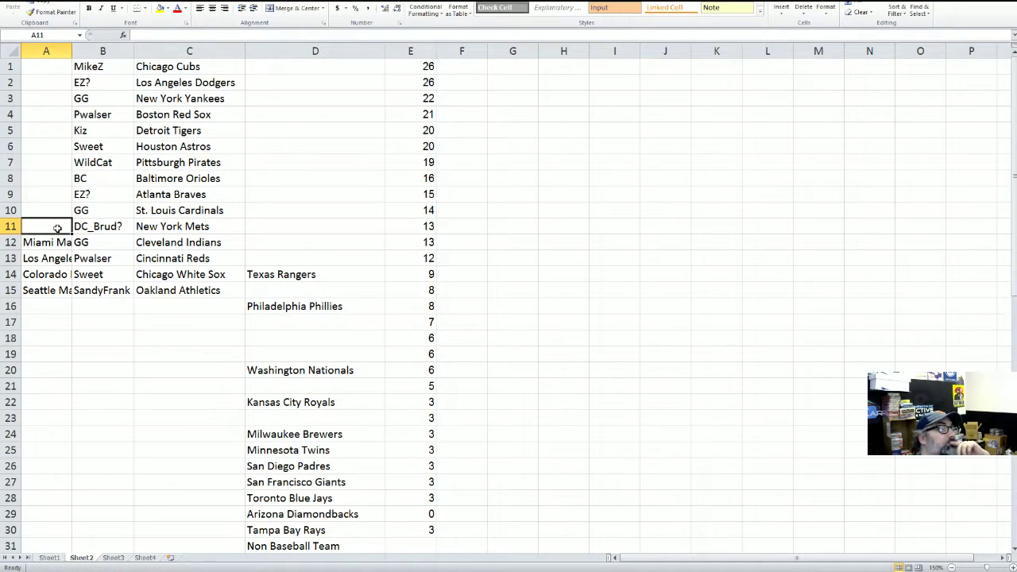
{"action": "left_click", "coordinate": [265, 446]}
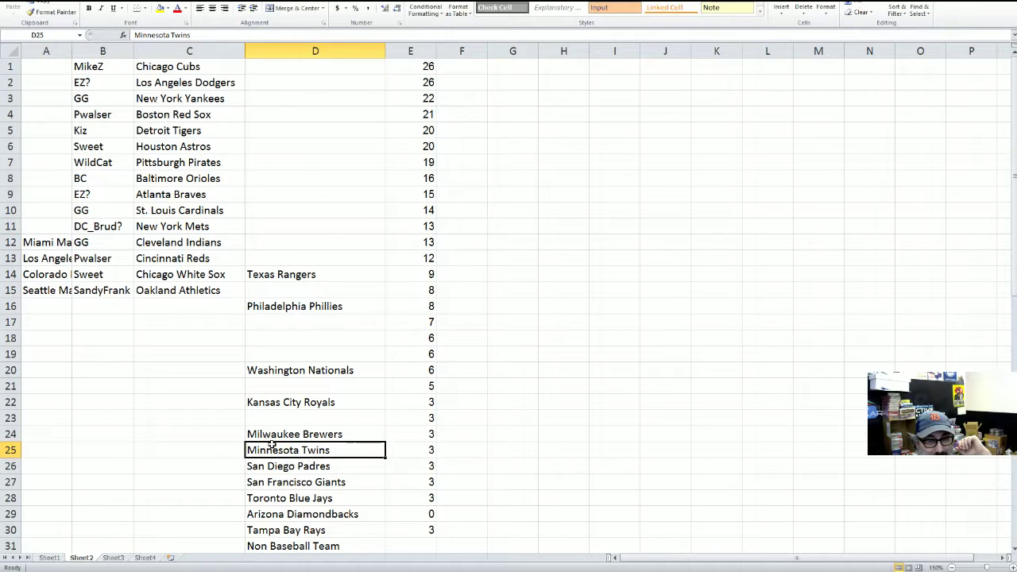
{"action": "left_click_drag", "start_coordinate": [272, 447], "coordinate": [62, 213]}
{"action": "left_click", "coordinate": [62, 211]}
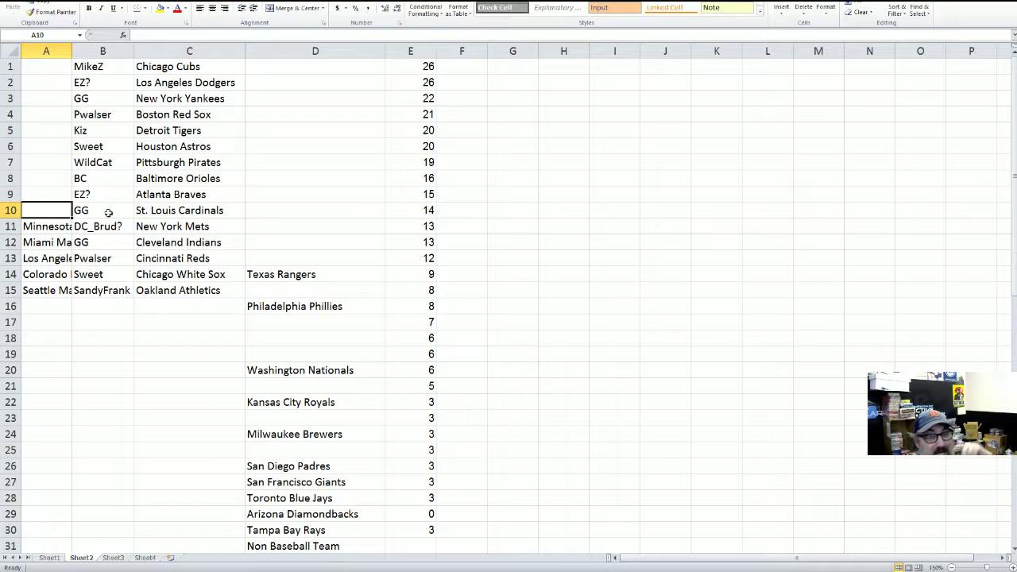
- Assign the second-round picks for rows 10 and 9 by moving Washington Nationals to A10 and Milwaukee Brewers to A9
{"action": "left_click", "coordinate": [274, 368]}
{"action": "left_click_drag", "start_coordinate": [274, 367], "coordinate": [60, 209]}
{"action": "left_click", "coordinate": [52, 193]}
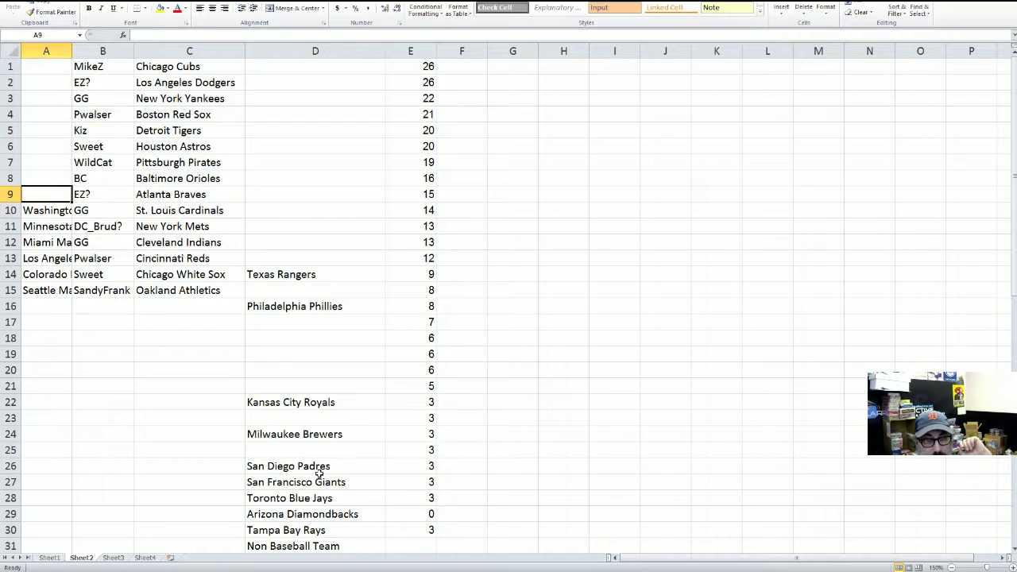
{"action": "left_click", "coordinate": [312, 430]}
{"action": "left_click_drag", "start_coordinate": [312, 428], "coordinate": [51, 195]}
{"action": "left_click", "coordinate": [51, 178]}
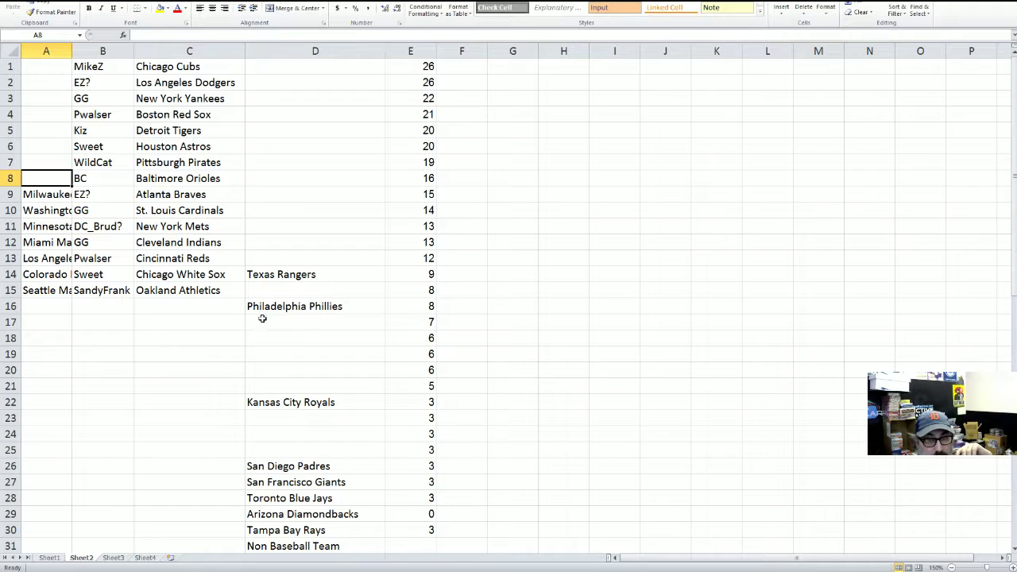
- Assign the second-round picks for rows 8 and 7 by moving Texas Rangers to A8 and Non Baseball Team to A7
{"action": "left_click", "coordinate": [282, 276]}
{"action": "left_click", "coordinate": [274, 258]}
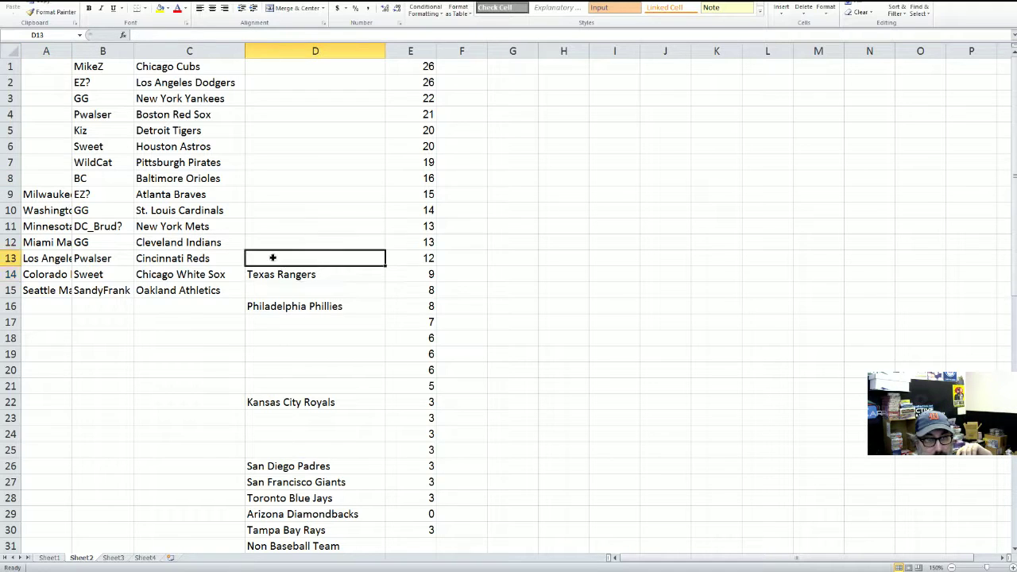
{"action": "left_click", "coordinate": [270, 272]}
{"action": "left_click_drag", "start_coordinate": [271, 267], "coordinate": [52, 177]}
{"action": "left_click", "coordinate": [51, 165]}
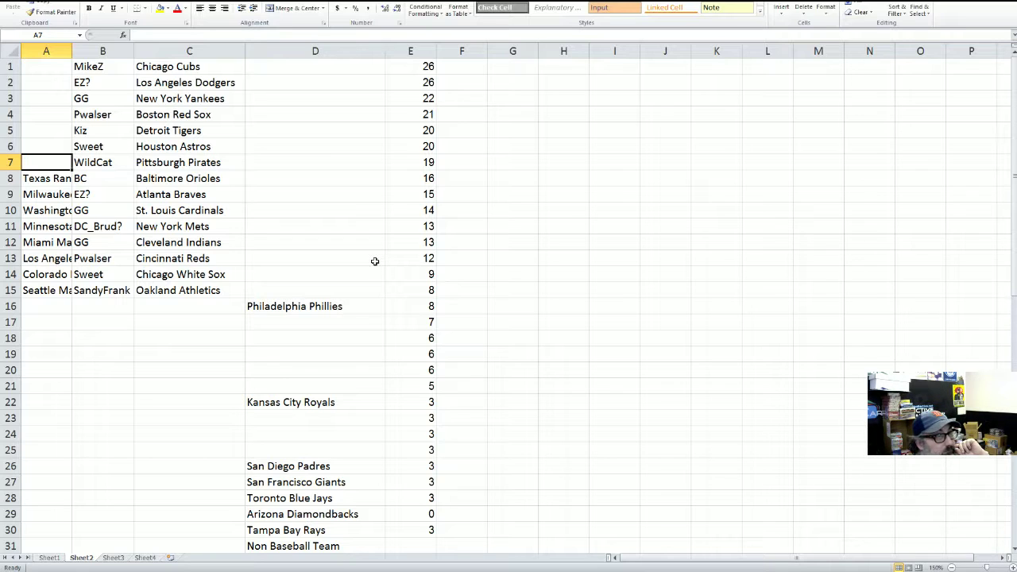
{"action": "left_click", "coordinate": [288, 543]}
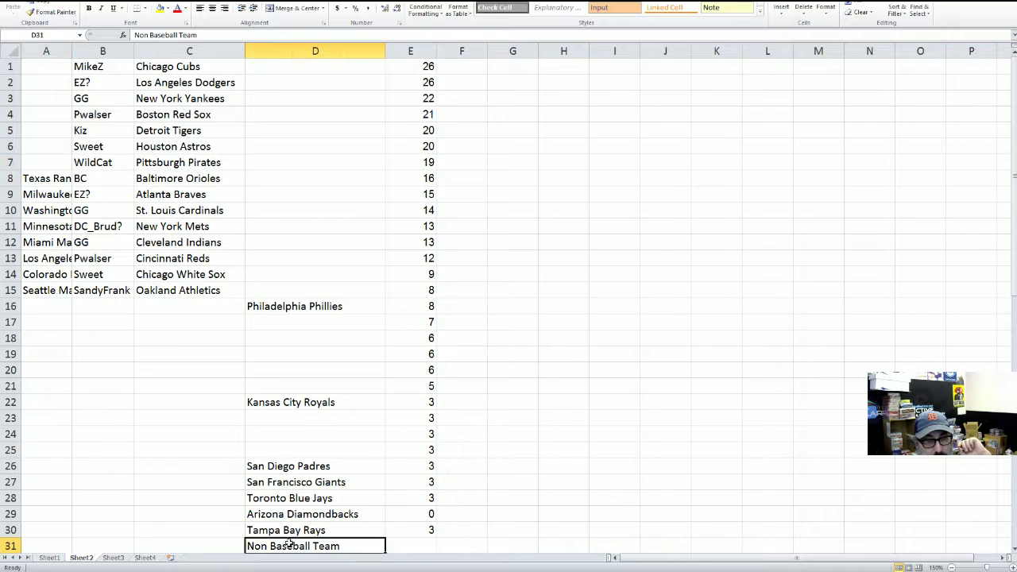
{"action": "left_click_drag", "start_coordinate": [290, 539], "coordinate": [67, 167]}
{"action": "left_click", "coordinate": [45, 147]}
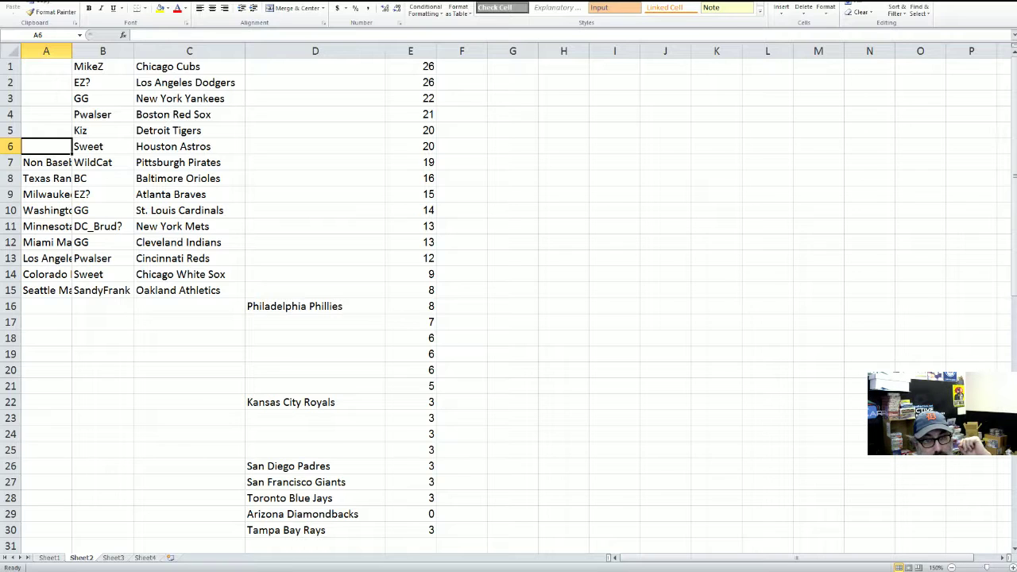
- Assign the second-round picks for rows 6 and 5 by moving San Francisco Giants to A6 and Kansas City Royals to A5
{"action": "left_click", "coordinate": [321, 483]}
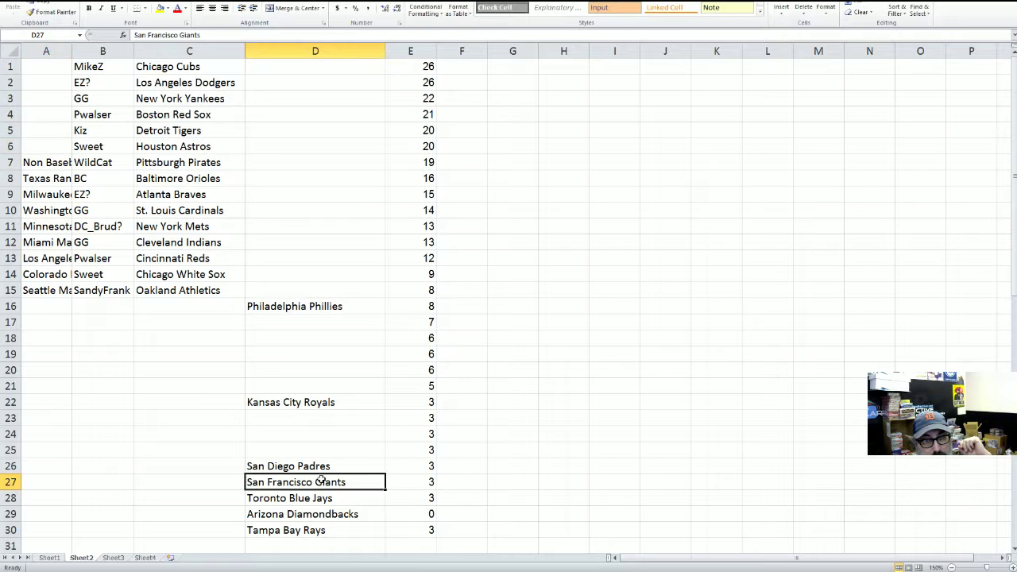
{"action": "left_click_drag", "start_coordinate": [321, 482], "coordinate": [48, 148]}
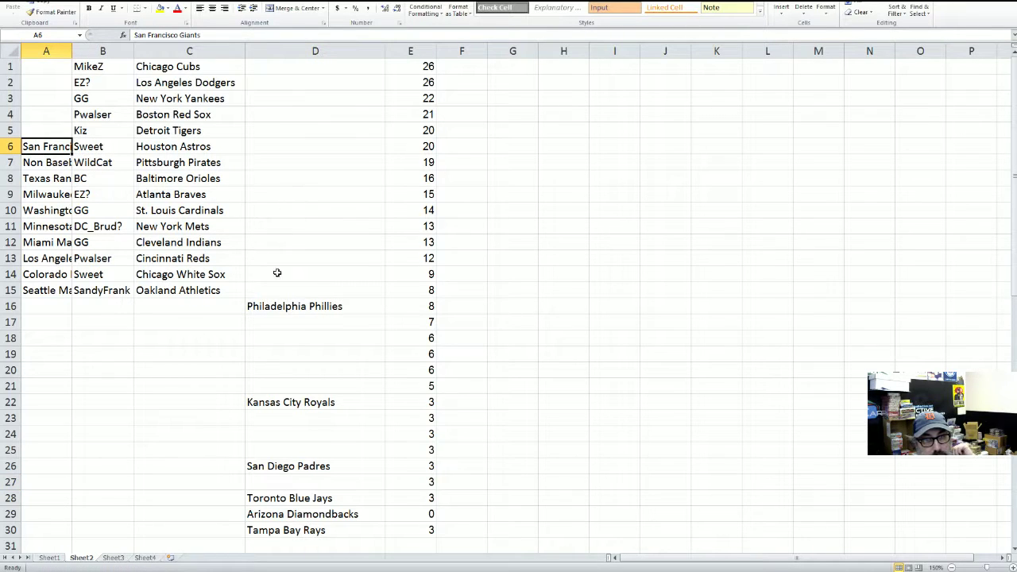
{"action": "left_click", "coordinate": [297, 407]}
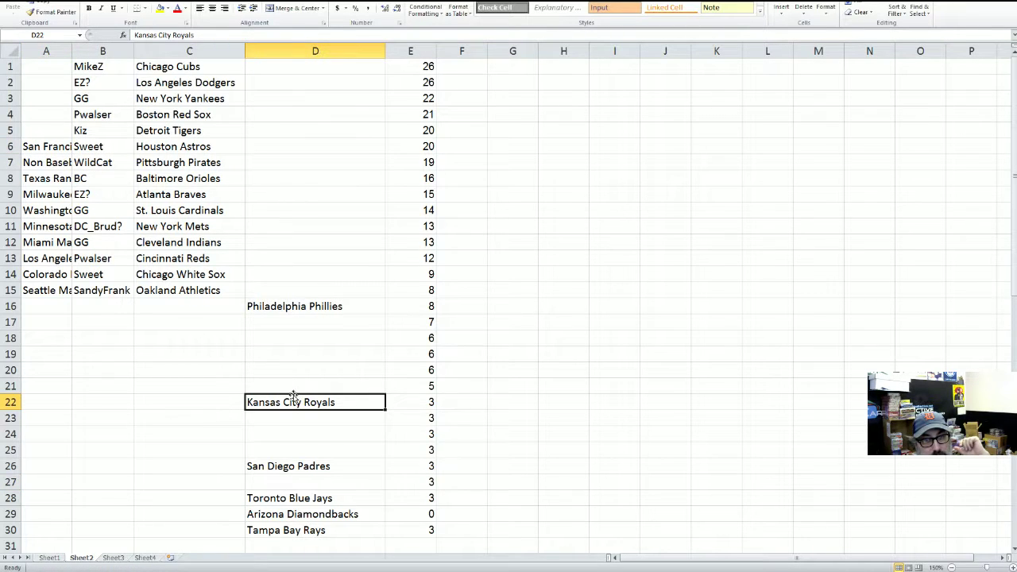
{"action": "left_click_drag", "start_coordinate": [294, 395], "coordinate": [48, 131]}
{"action": "left_click", "coordinate": [57, 109]}
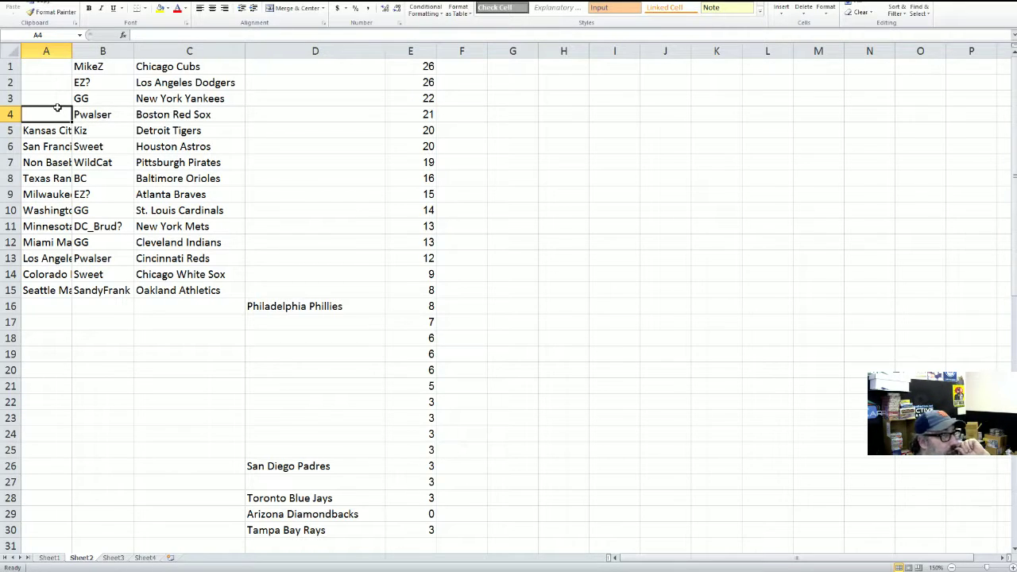
- Assign the second-round pick for row 4 by moving Philadelphia Phillies from D16 to A4
{"action": "left_click", "coordinate": [336, 309]}
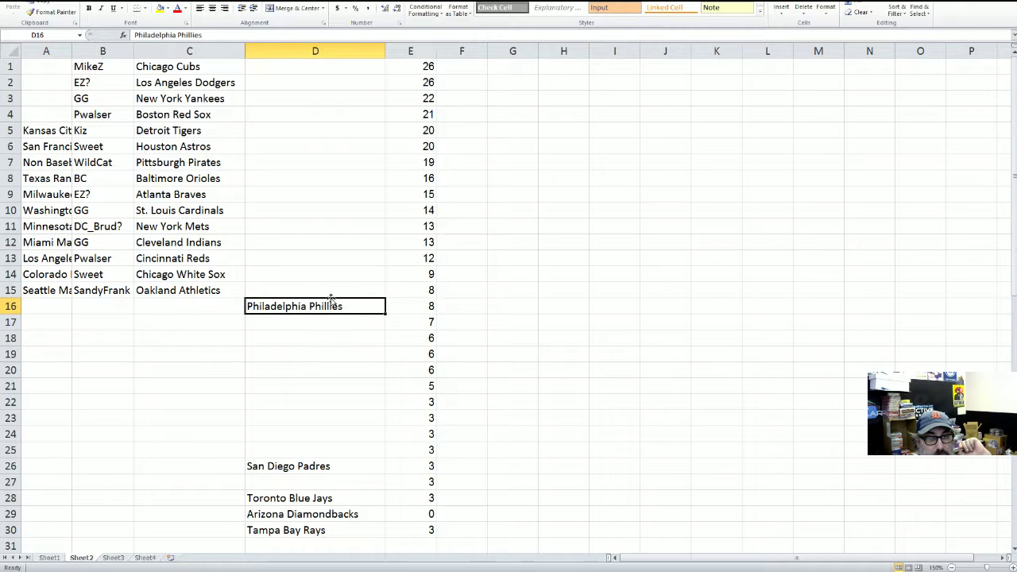
{"action": "left_click_drag", "start_coordinate": [327, 295], "coordinate": [48, 115]}
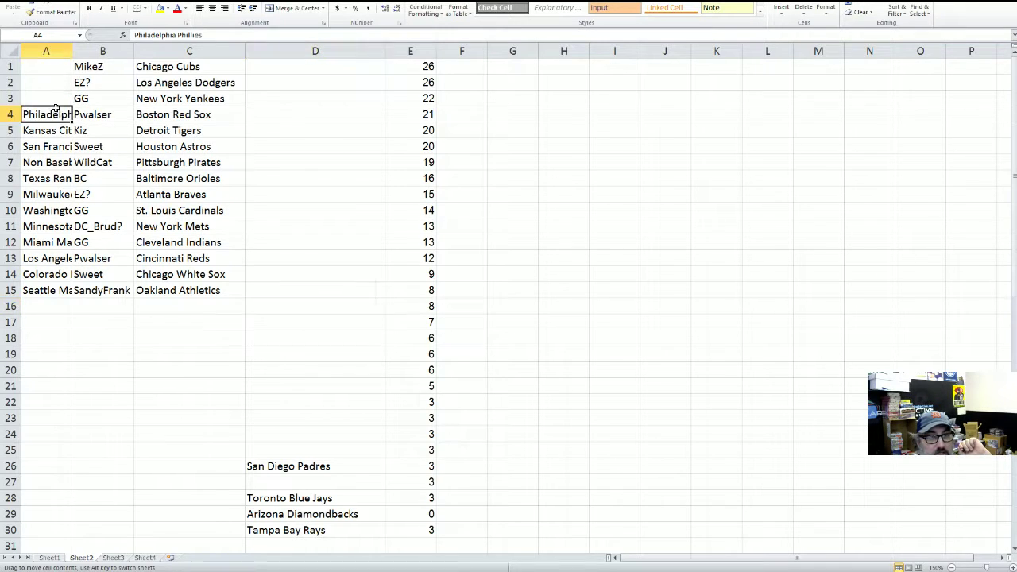
{"action": "left_click", "coordinate": [51, 100]}
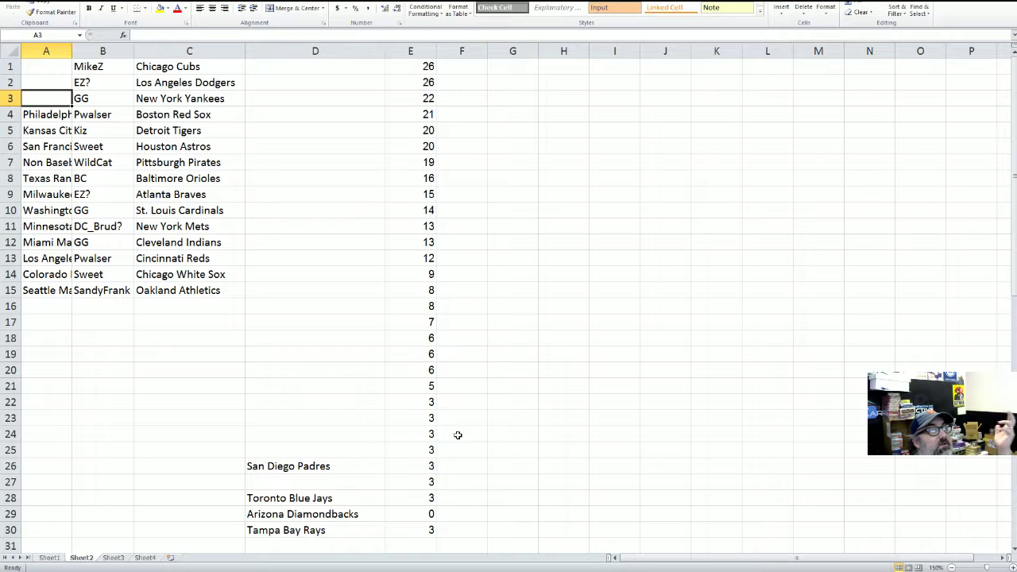
{"action": "left_click", "coordinate": [312, 530]}
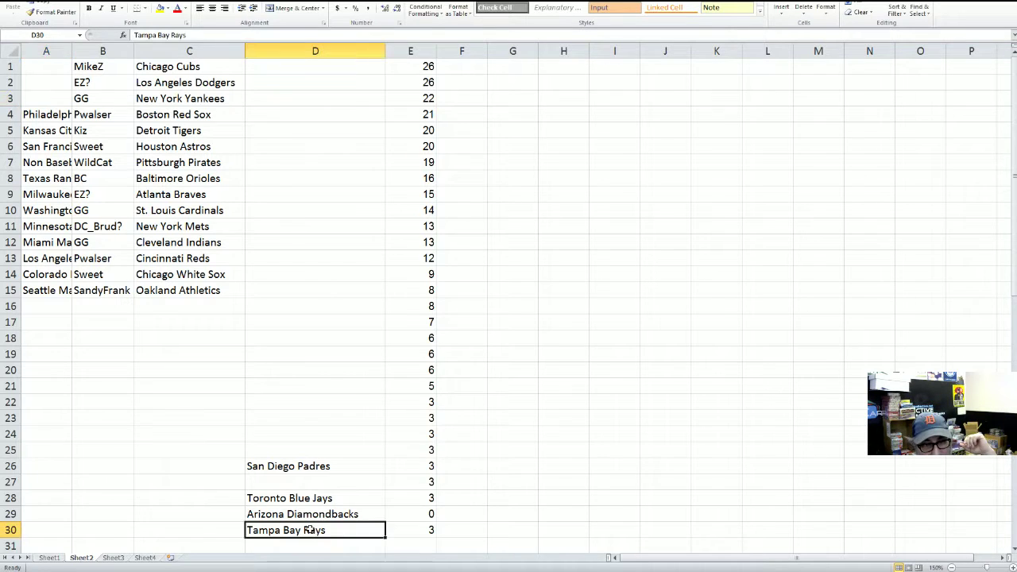
{"action": "left_click_drag", "start_coordinate": [312, 525], "coordinate": [46, 98]}
{"action": "left_click", "coordinate": [44, 80]}
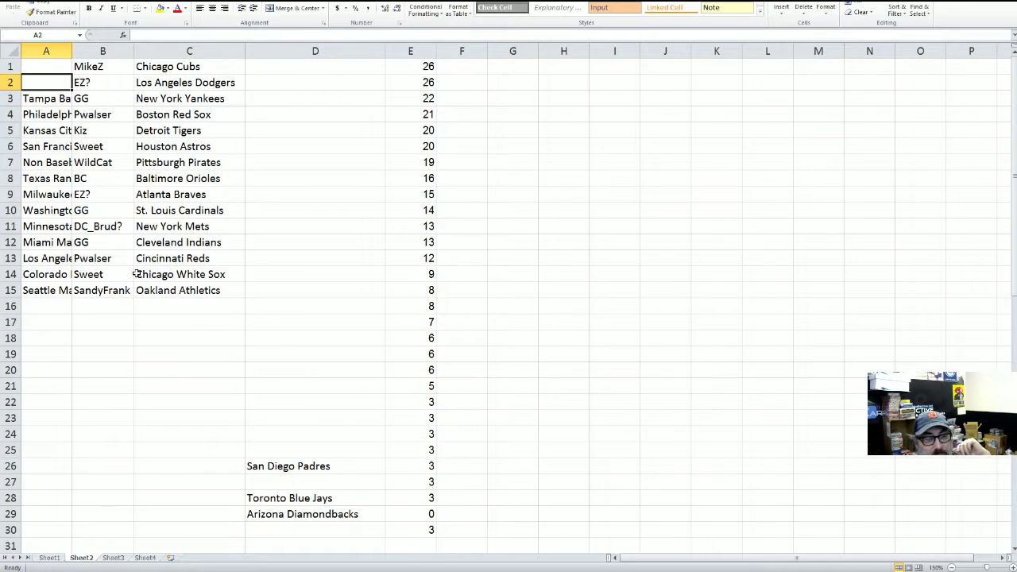
{"action": "left_click", "coordinate": [52, 101]}
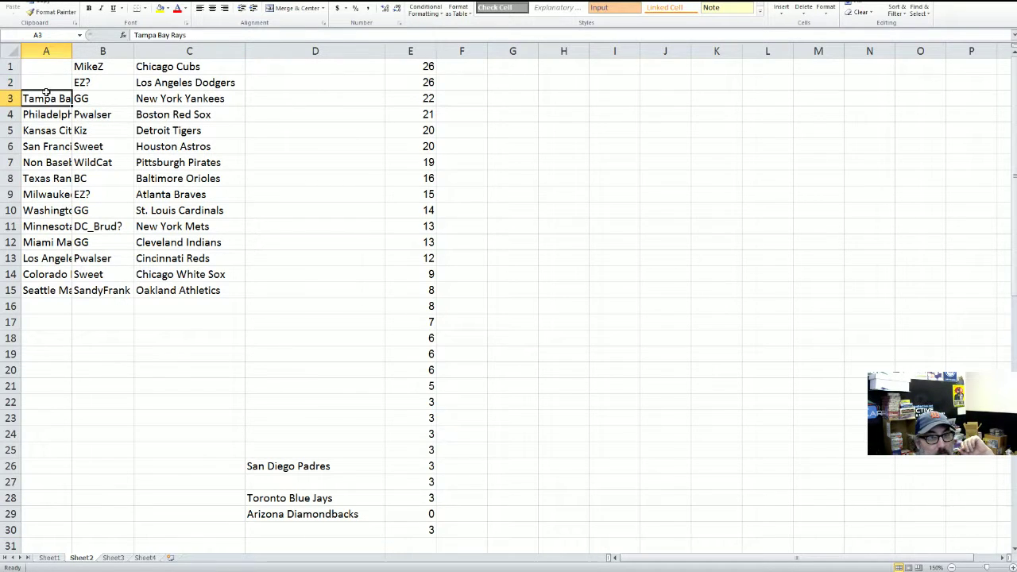
{"action": "left_click_drag", "start_coordinate": [48, 96], "coordinate": [310, 530]}
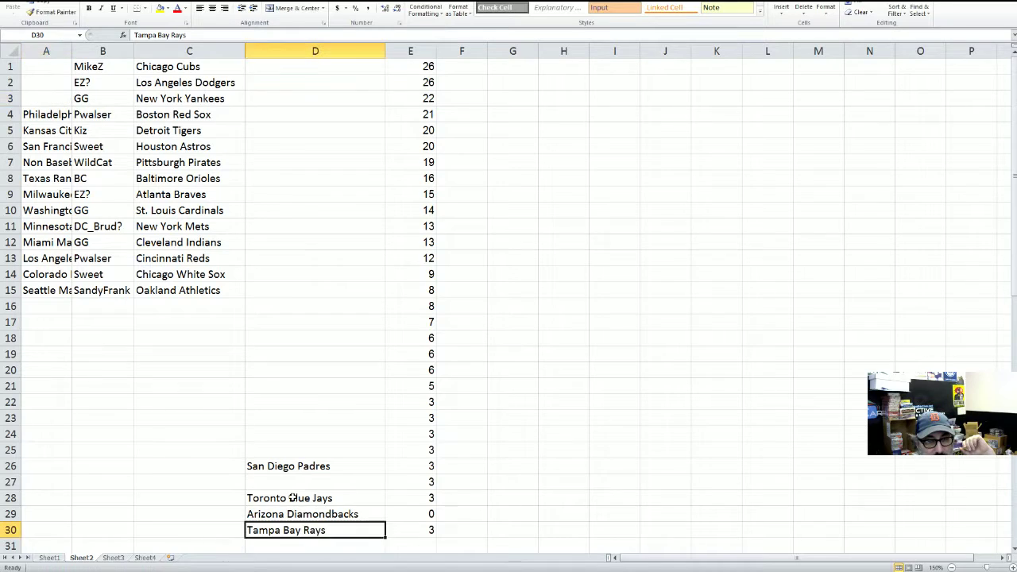
- Assign the second-round picks for rows 3 and 2 by moving Toronto Blue Jays to A3 and Arizona Diamondbacks to A2
{"action": "left_click", "coordinate": [291, 494]}
{"action": "left_click_drag", "start_coordinate": [290, 486], "coordinate": [62, 99]}
{"action": "left_click", "coordinate": [50, 83]}
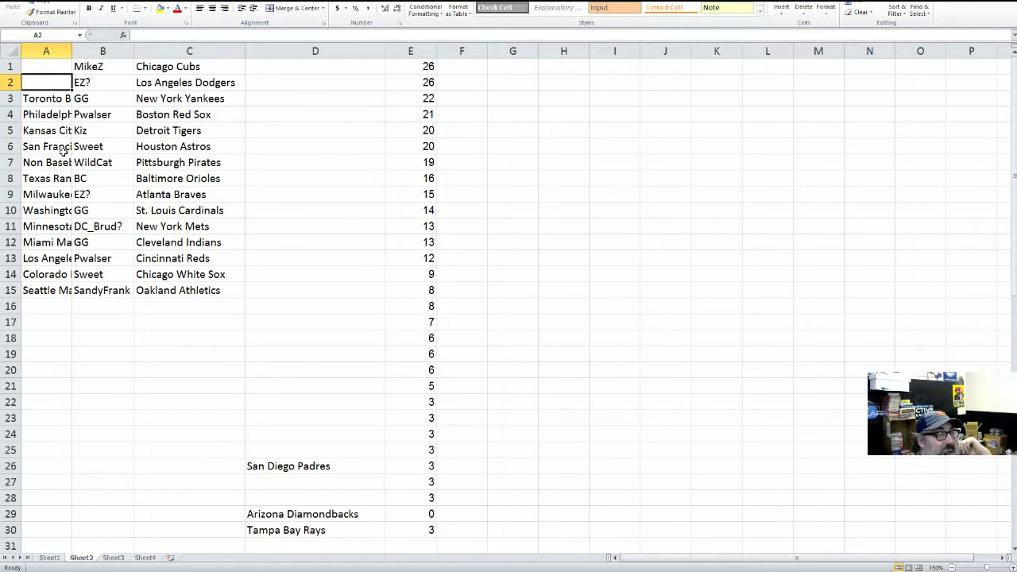
{"action": "left_click", "coordinate": [310, 513]}
{"action": "left_click_drag", "start_coordinate": [311, 507], "coordinate": [48, 82]}
{"action": "left_click", "coordinate": [48, 68]}
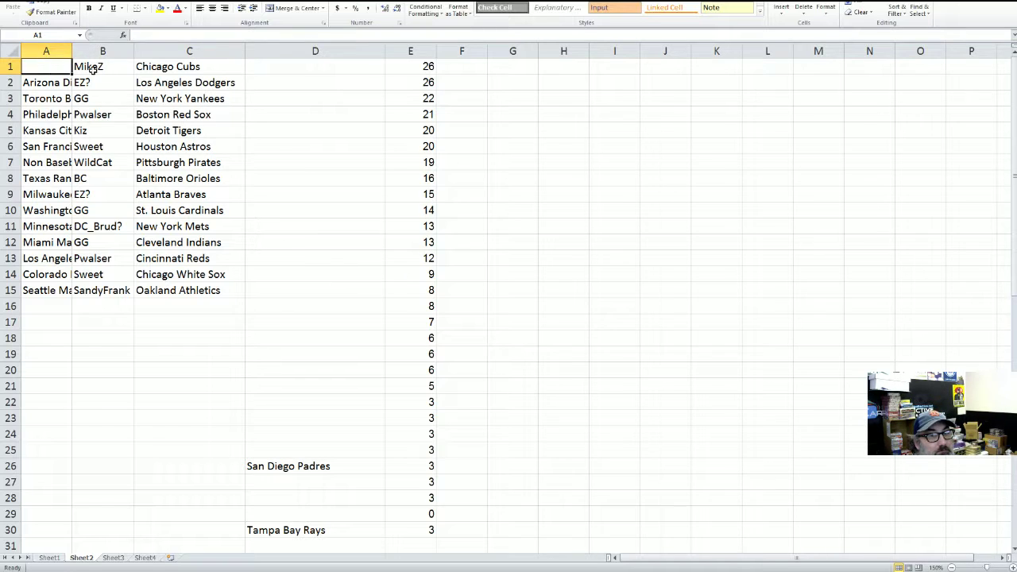
- Copy the participant names in B1:B15 and paste them directly below into B16:B30
{"action": "left_click_drag", "start_coordinate": [92, 69], "coordinate": [97, 290]}
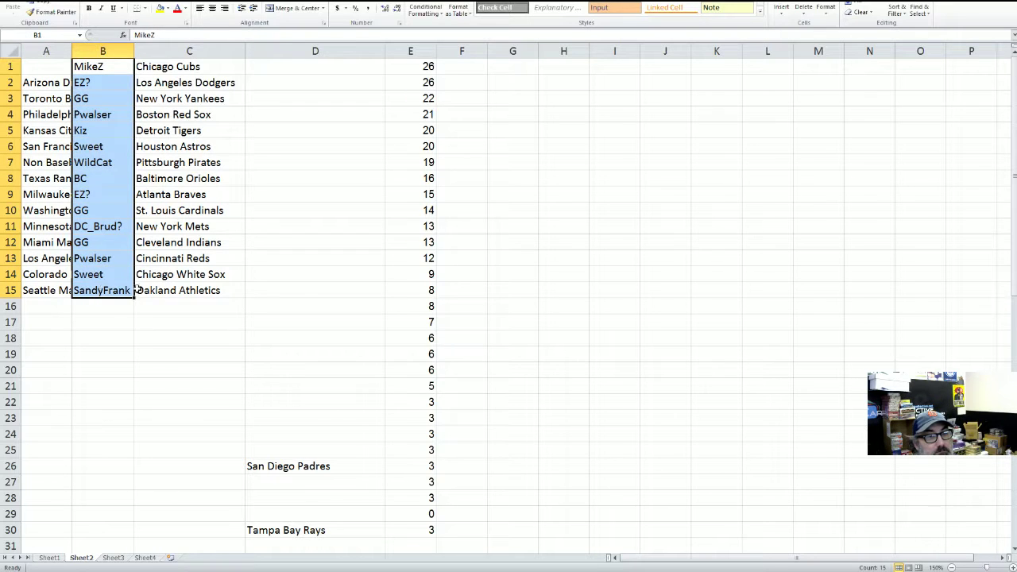
{"action": "right_click", "coordinate": [83, 169]}
{"action": "left_click", "coordinate": [102, 190]}
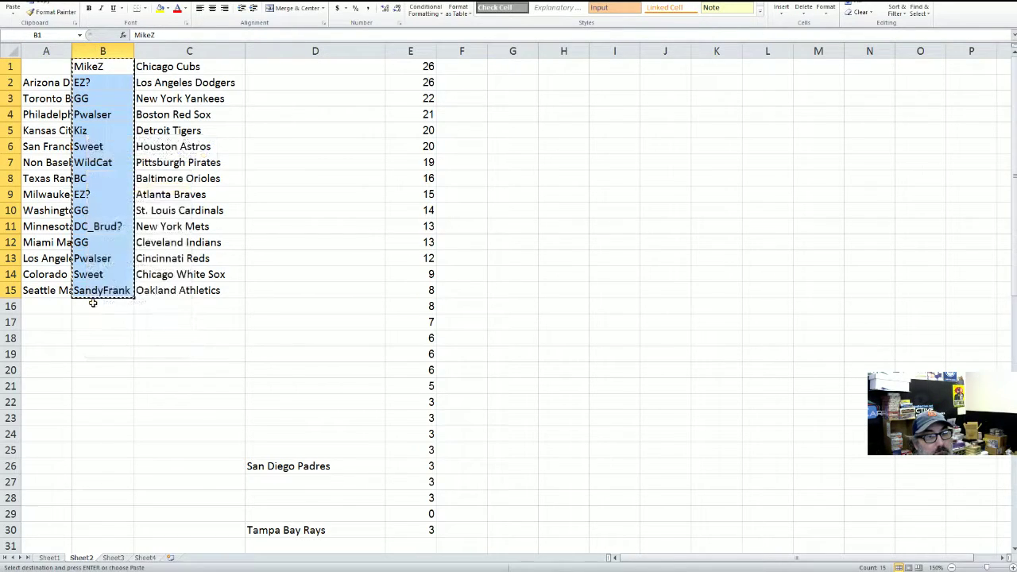
{"action": "left_click", "coordinate": [93, 305]}
{"action": "right_click", "coordinate": [94, 305]}
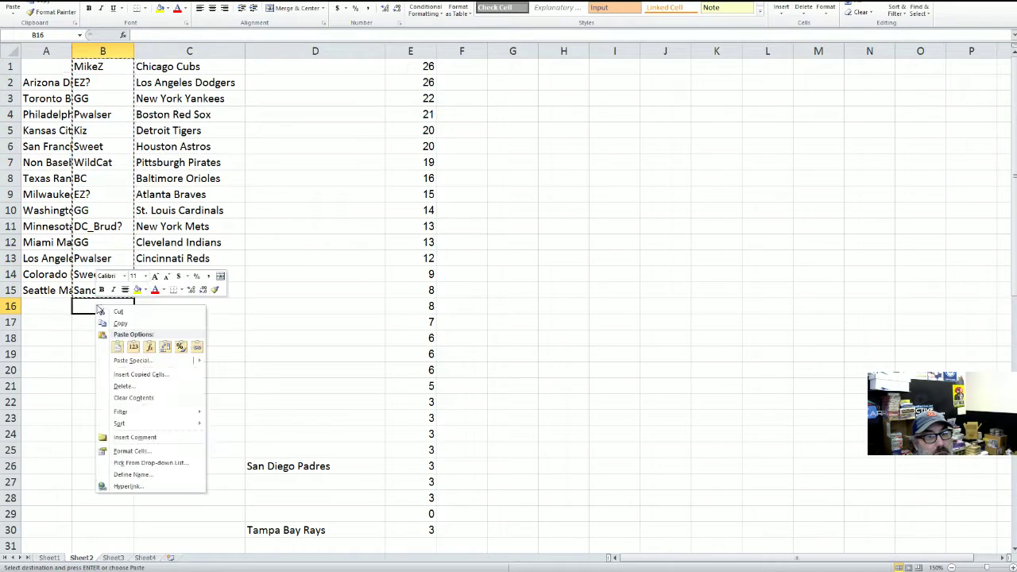
{"action": "left_click", "coordinate": [119, 346]}
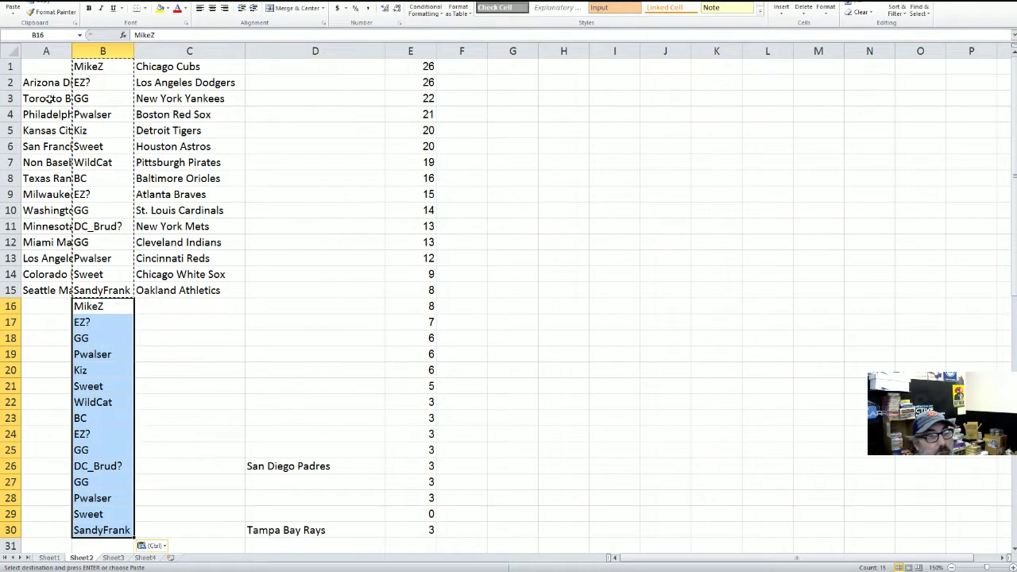
{"action": "left_click", "coordinate": [255, 263]}
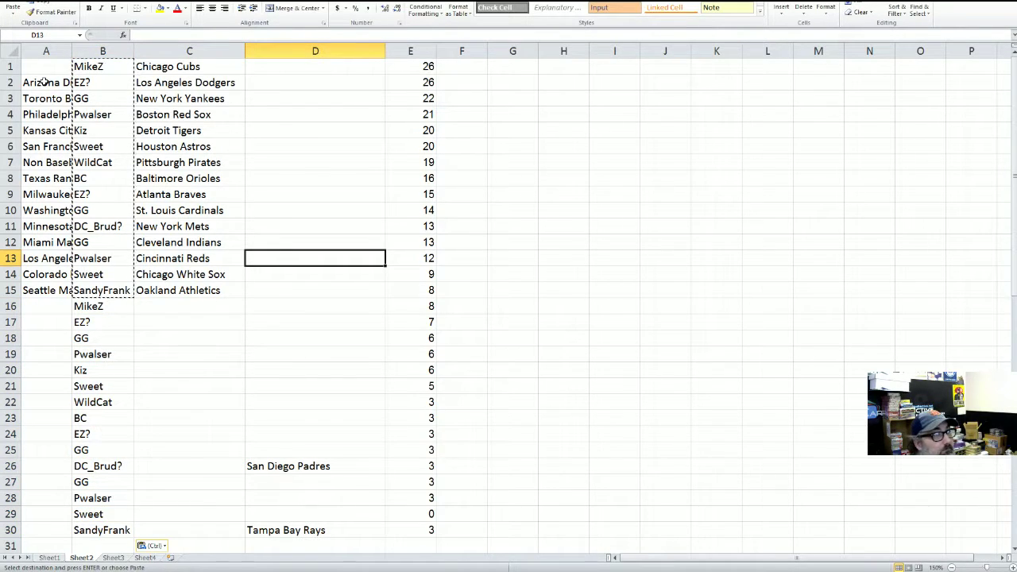
- Move Tampa Bay Rays to C16 and the second-round picks from A2:A15 into C17:C30 below it
{"action": "left_click", "coordinate": [300, 527]}
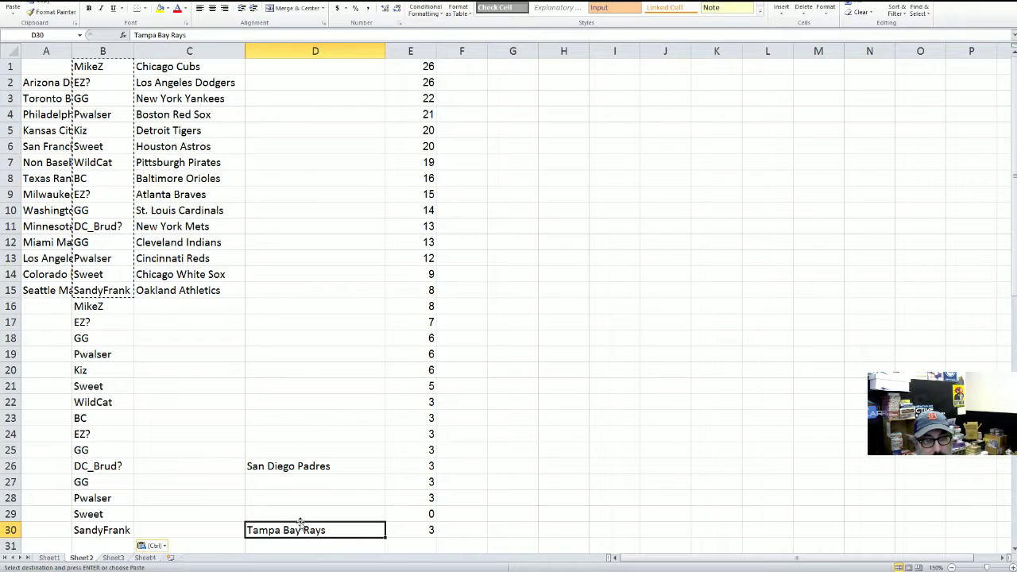
{"action": "left_click_drag", "start_coordinate": [247, 527], "coordinate": [183, 262]}
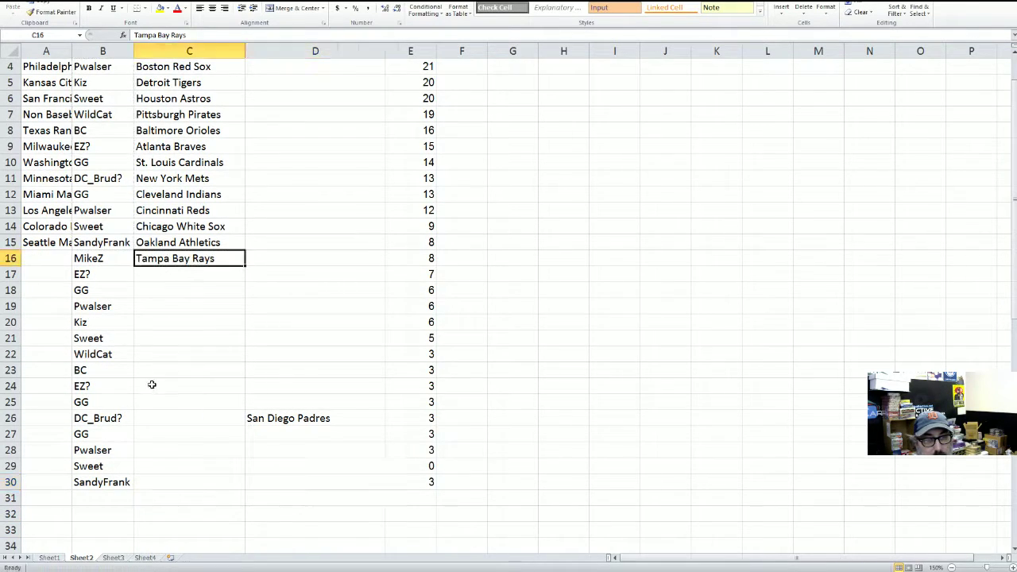
{"action": "scroll", "coordinate": [164, 383], "scroll_direction": "up", "scroll_amount": 1}
{"action": "left_click_drag", "start_coordinate": [31, 83], "coordinate": [46, 286]}
{"action": "left_click_drag", "start_coordinate": [40, 76], "coordinate": [159, 332]}
{"action": "scroll", "coordinate": [287, 366], "scroll_direction": "down", "scroll_amount": 2}
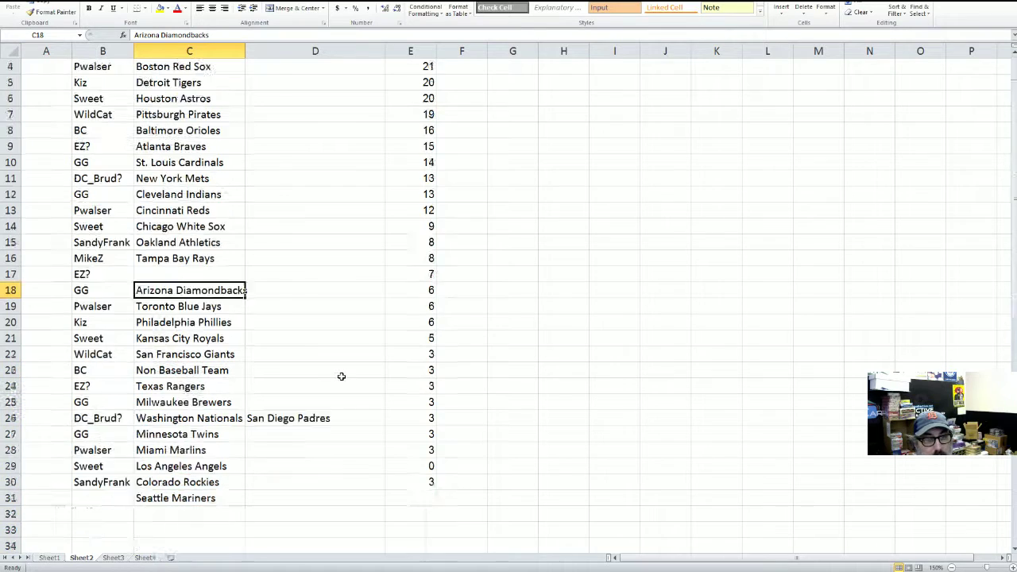
{"action": "left_click_drag", "start_coordinate": [185, 449], "coordinate": [199, 228]}
- Move San Diego Padres to C31 and fill the participant name from B30 down into B31
{"action": "left_click", "coordinate": [270, 370]}
{"action": "left_click_drag", "start_coordinate": [276, 364], "coordinate": [208, 457]}
{"action": "left_click", "coordinate": [99, 436]}
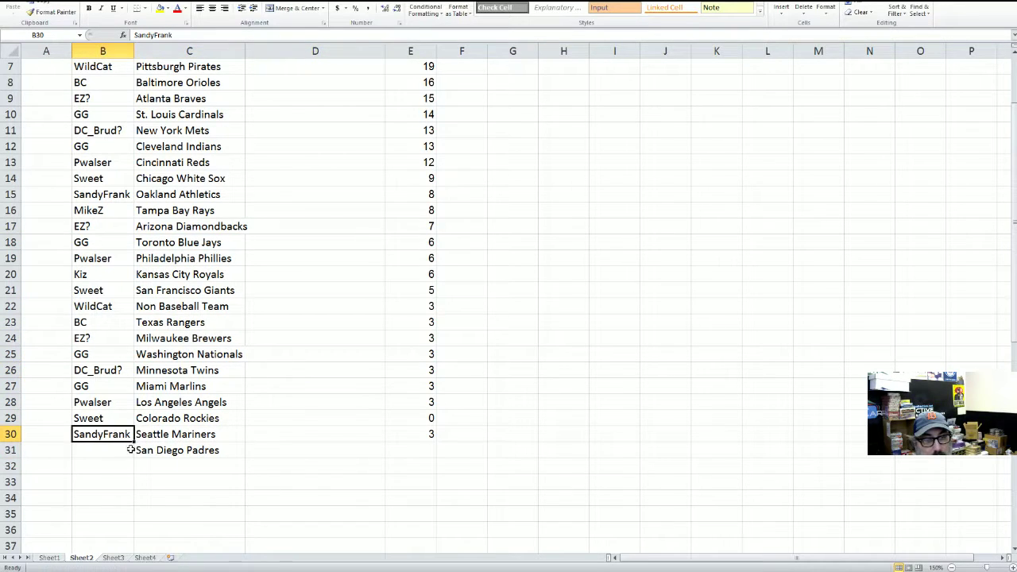
{"action": "left_click_drag", "start_coordinate": [133, 443], "coordinate": [133, 454]}
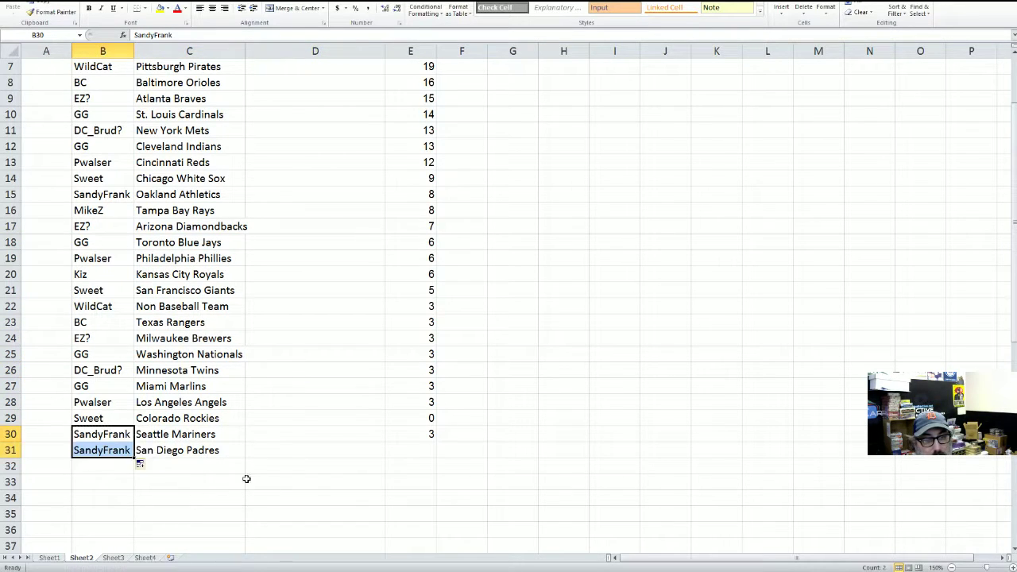
{"action": "left_click", "coordinate": [274, 478]}
- Delete the empty column A, and delete the column of numbers, which is column D after that removal
{"action": "left_click", "coordinate": [43, 52]}
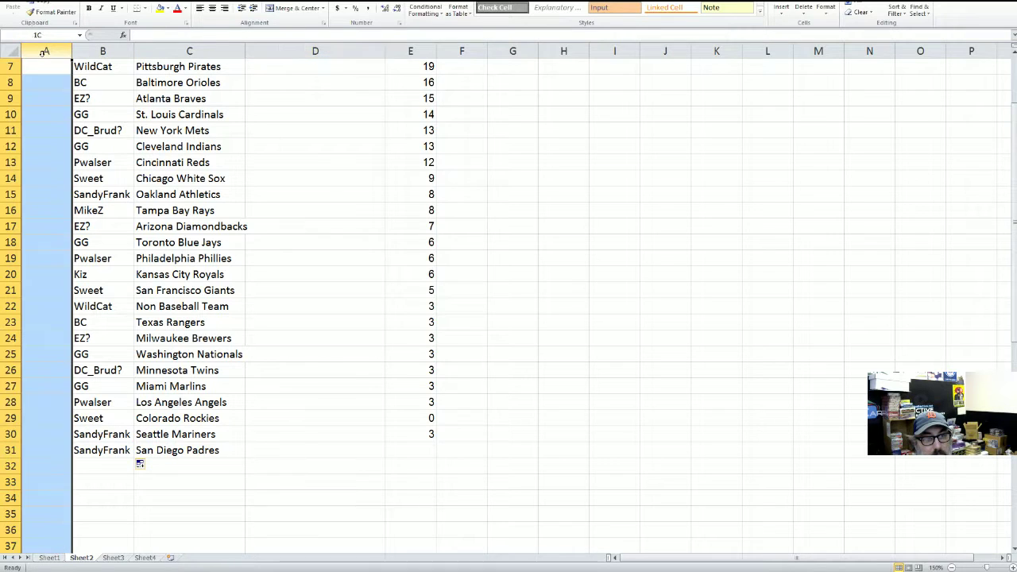
{"action": "right_click", "coordinate": [45, 53]}
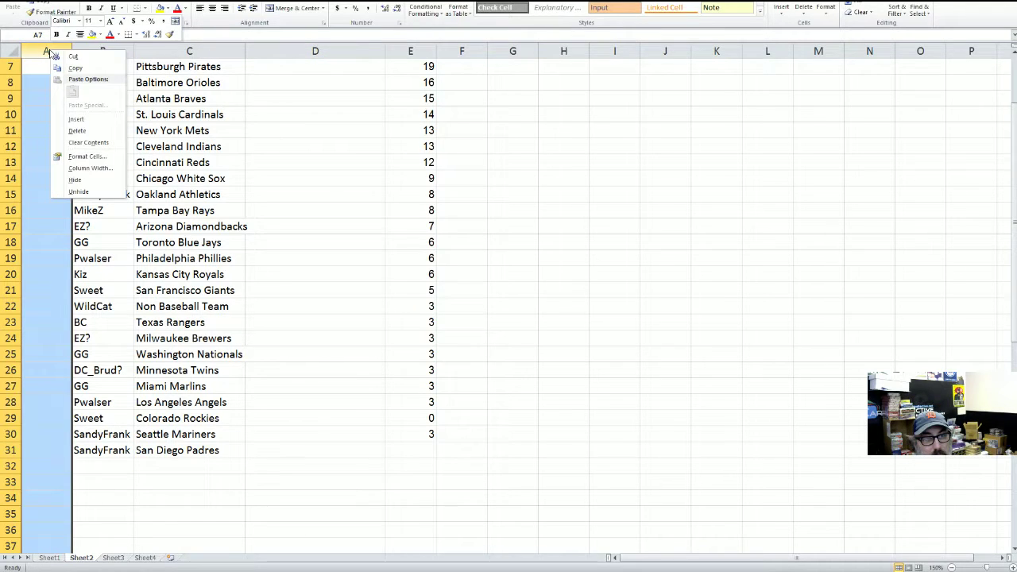
{"action": "left_click", "coordinate": [84, 129]}
{"action": "scroll", "coordinate": [303, 389], "scroll_direction": "up", "scroll_amount": 2}
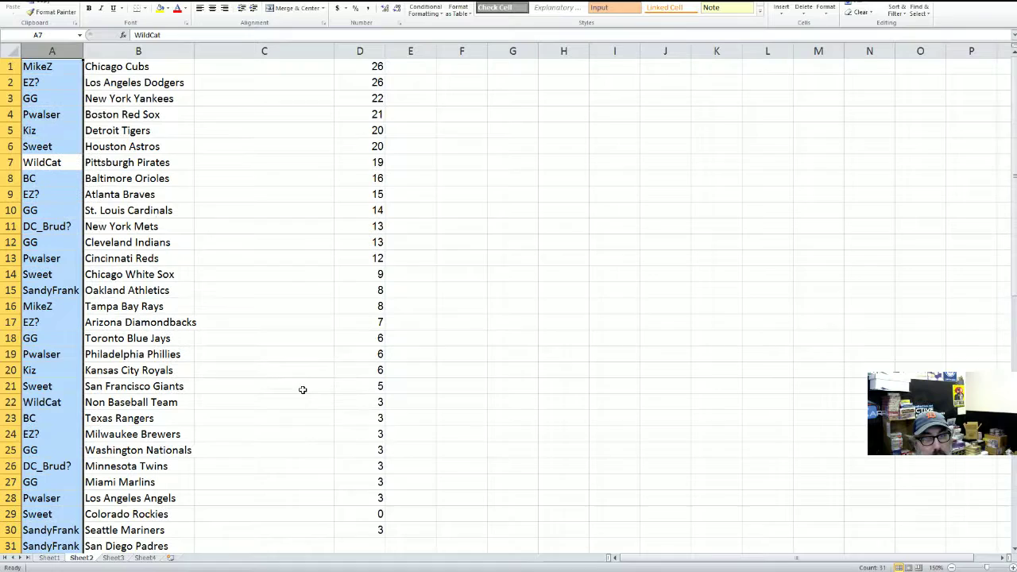
{"action": "left_click", "coordinate": [368, 52]}
{"action": "right_click", "coordinate": [368, 53]}
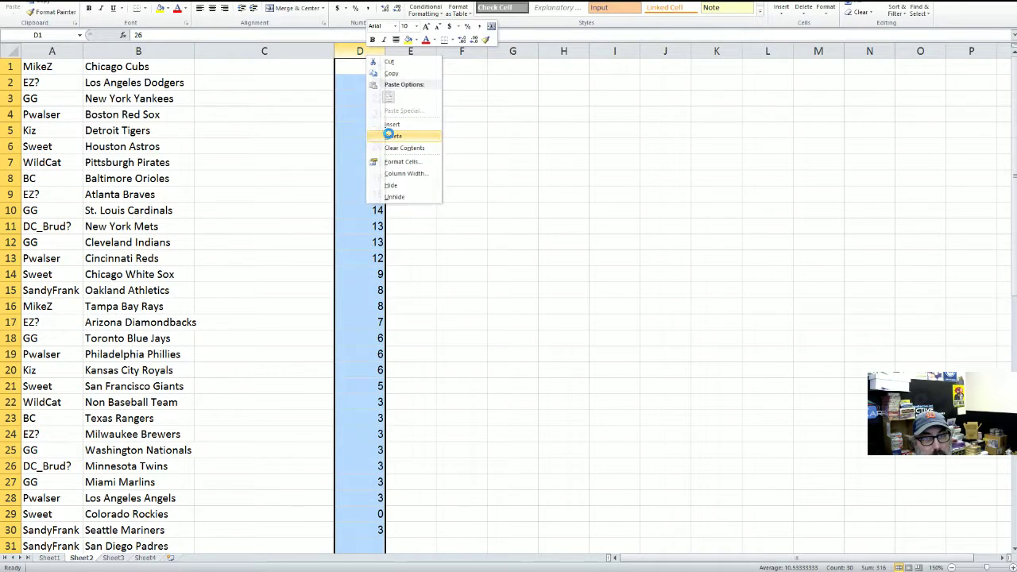
{"action": "left_click", "coordinate": [390, 135]}
{"action": "left_click", "coordinate": [296, 117]}
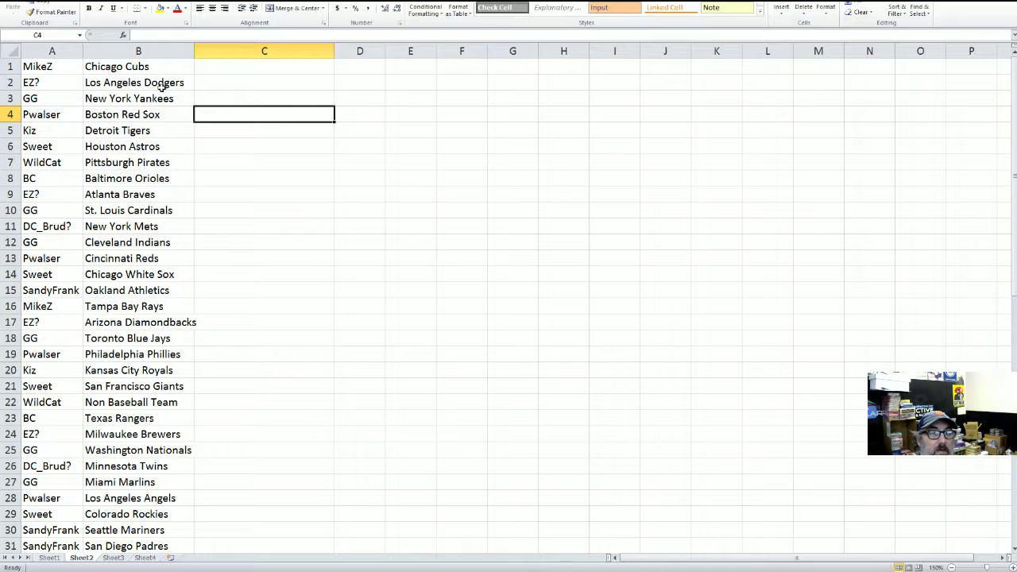
- Sort the list A to Z by the team names in column B, expanding the selection to include the participants
{"action": "left_click", "coordinate": [138, 51]}
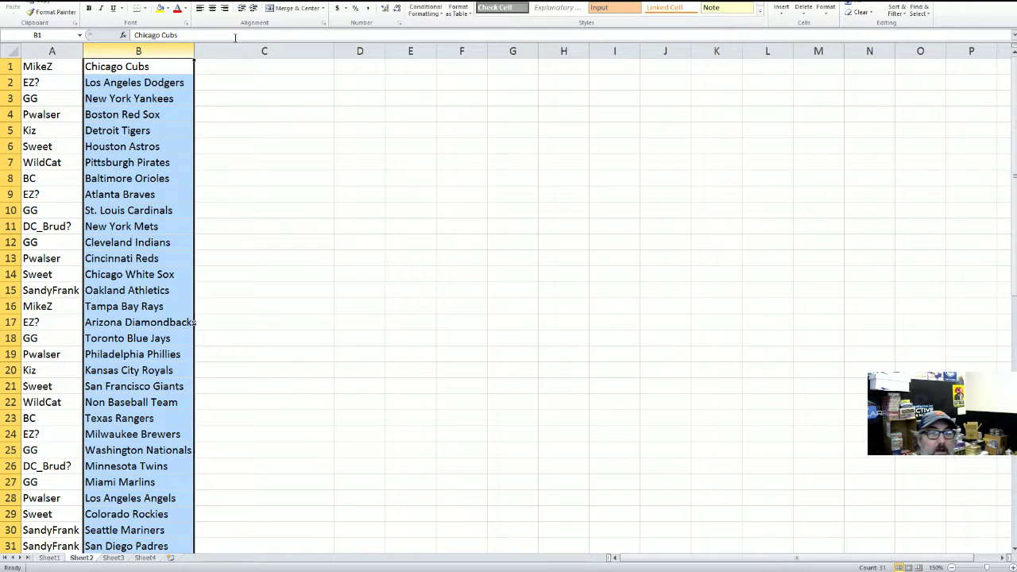
{"action": "left_click", "coordinate": [896, 12]}
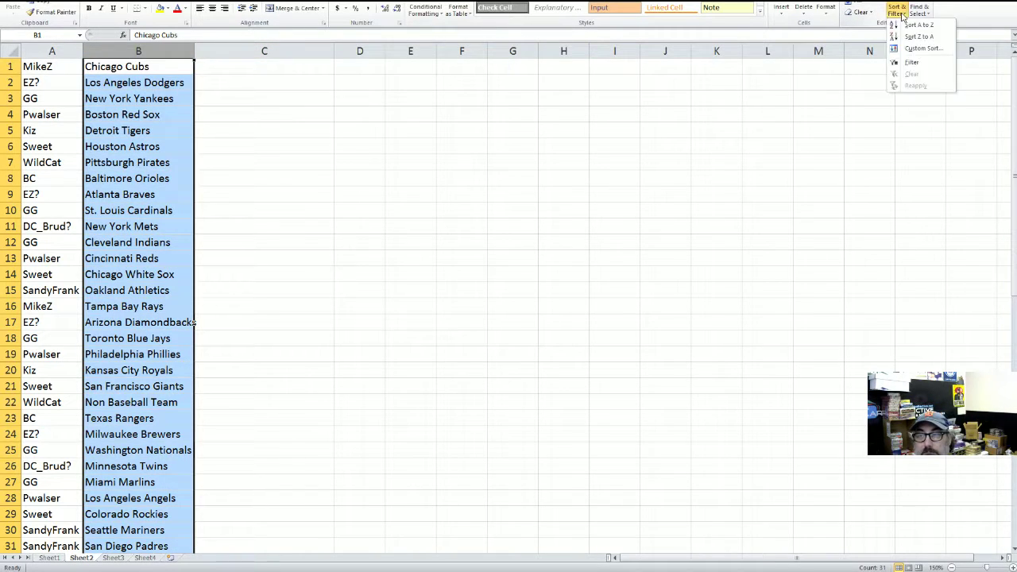
{"action": "left_click", "coordinate": [914, 24]}
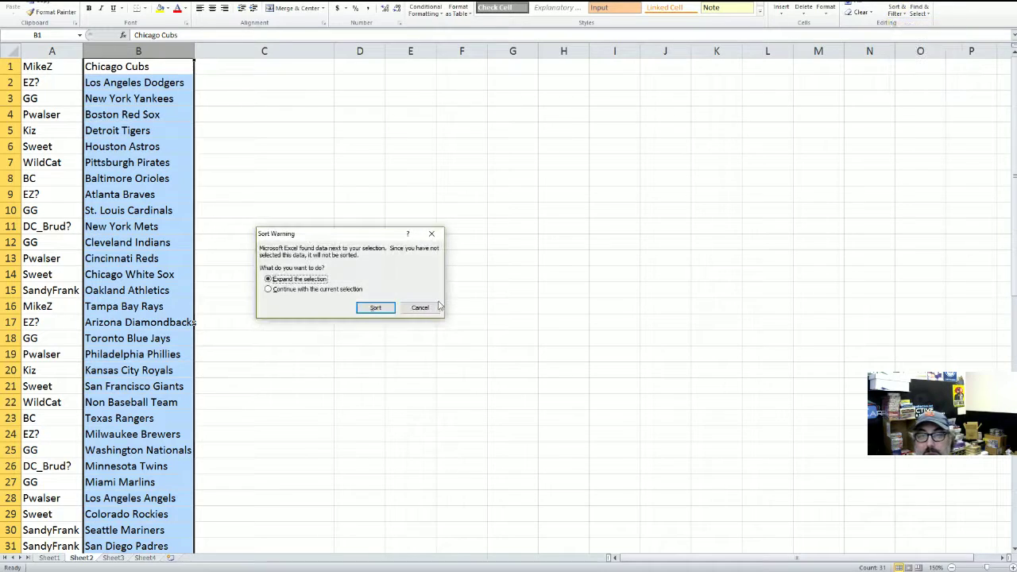
{"action": "left_click", "coordinate": [375, 308]}
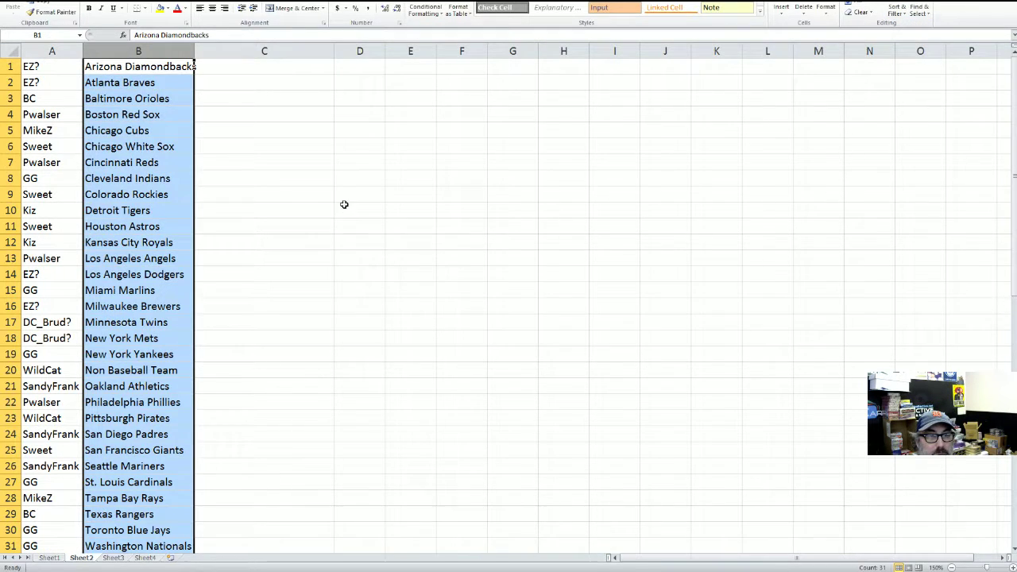
{"action": "left_click", "coordinate": [354, 249]}
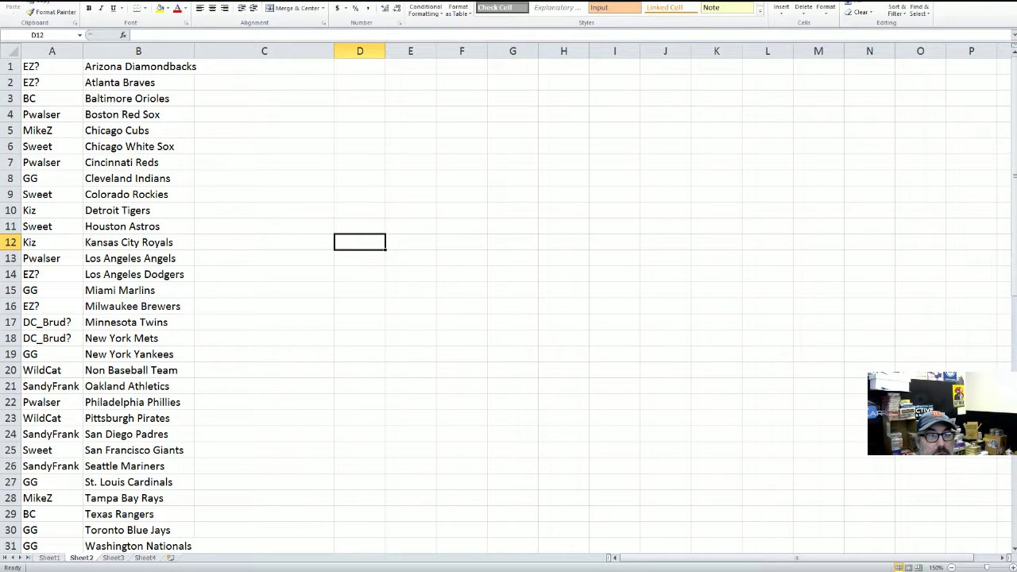
- Print one copy of the active sheet with the sorted participant and team list
{"action": "left_click", "coordinate": [24, 1]}
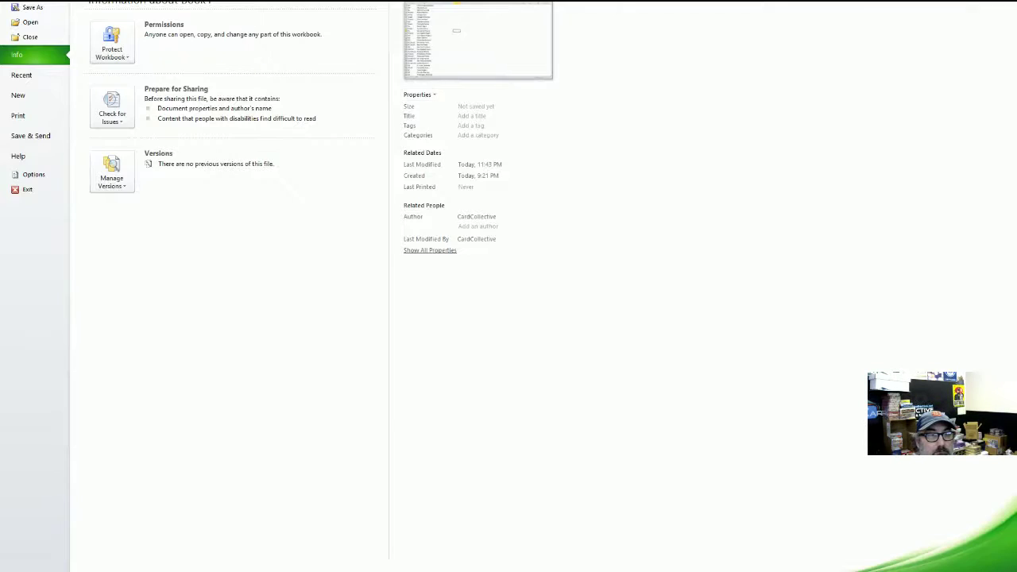
{"action": "left_click", "coordinate": [24, 120]}
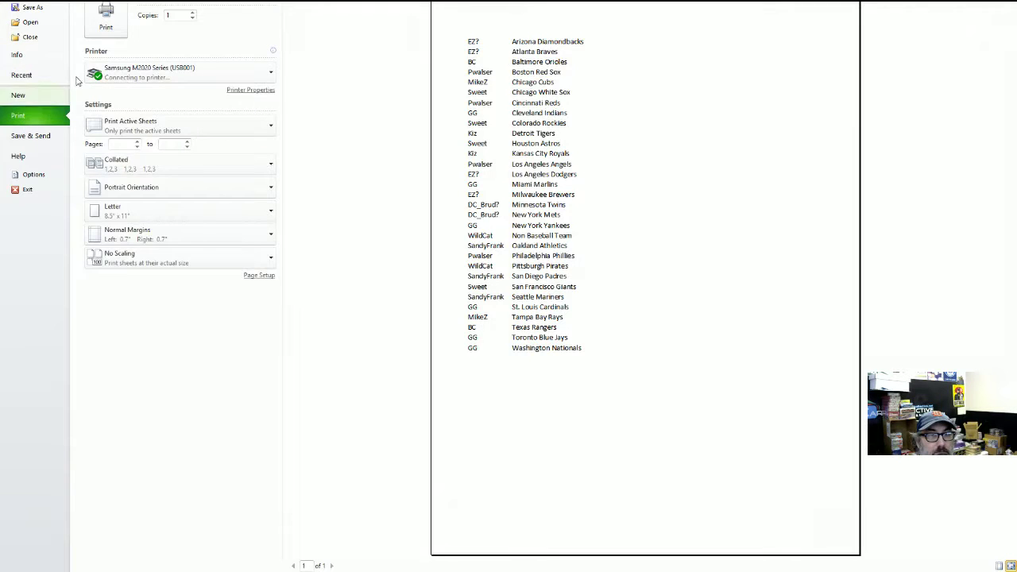
{"action": "left_click", "coordinate": [104, 24]}
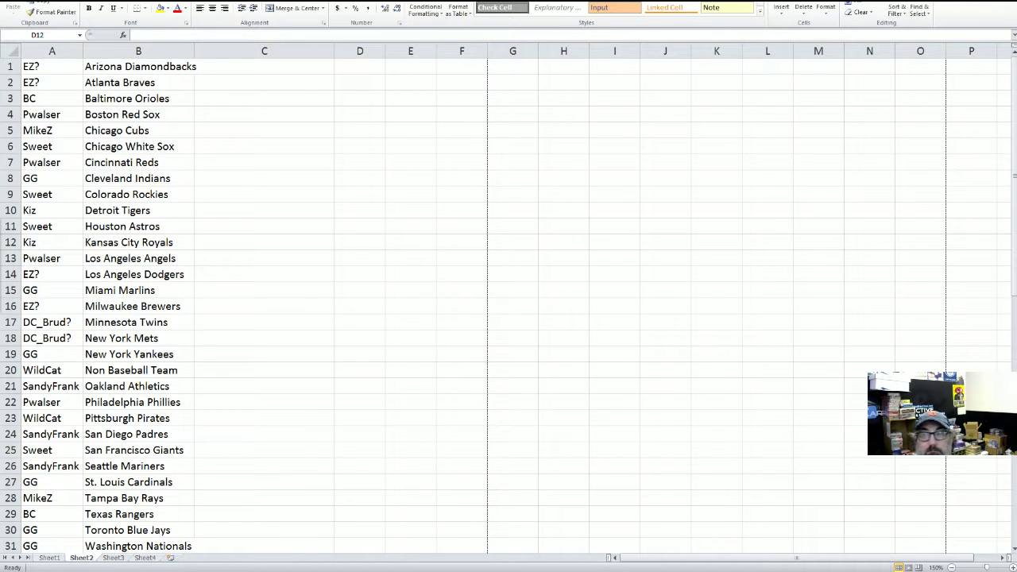